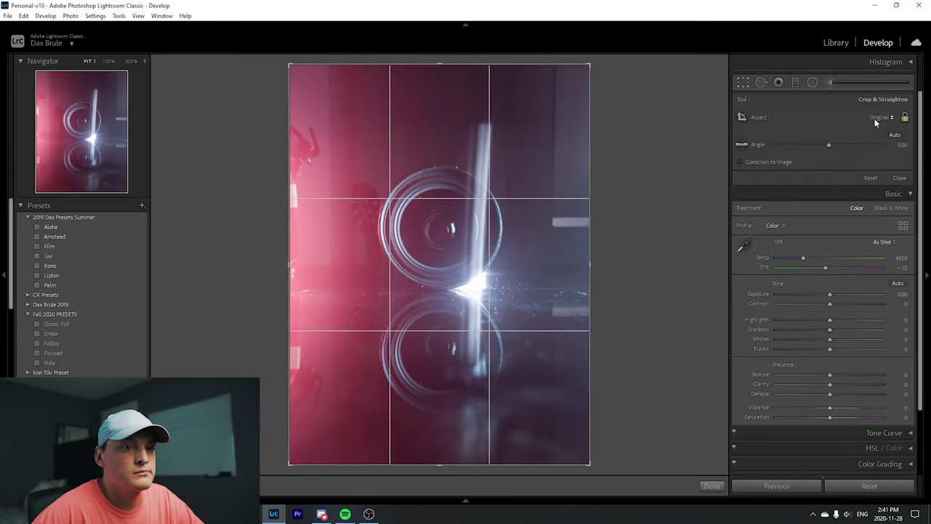
Open the crop aspect list to pick the 4x5 / 8x10 portrait ratio
left_click(880, 117)
Apply the 4x5 / 8x10 ratio and tighten the crop around the lens and light streak
left_click(861, 179)
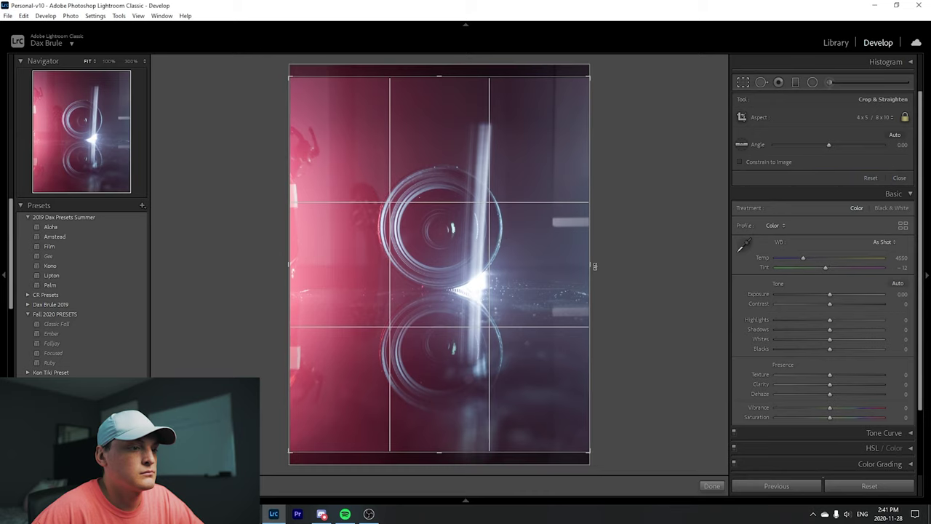
left_click_drag(589, 263, 571, 264)
left_click_drag(446, 243, 426, 233)
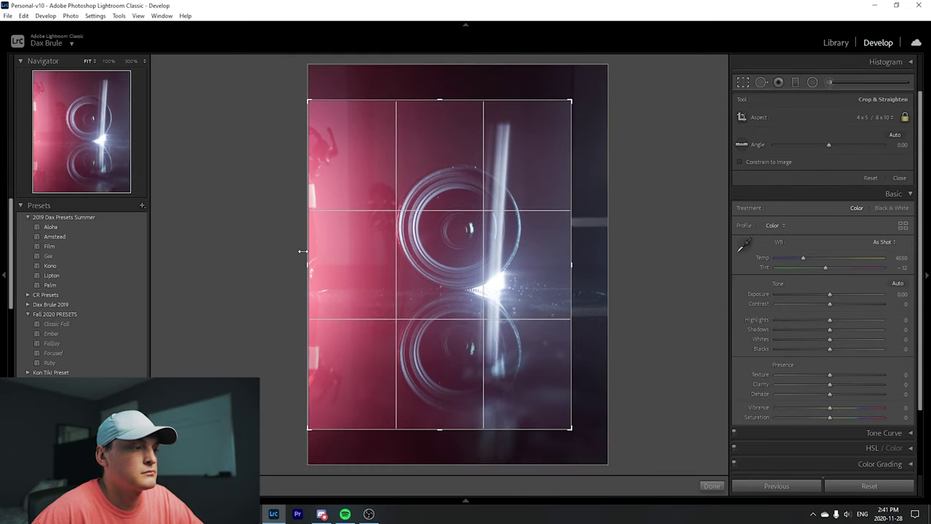
left_click_drag(308, 100, 328, 125)
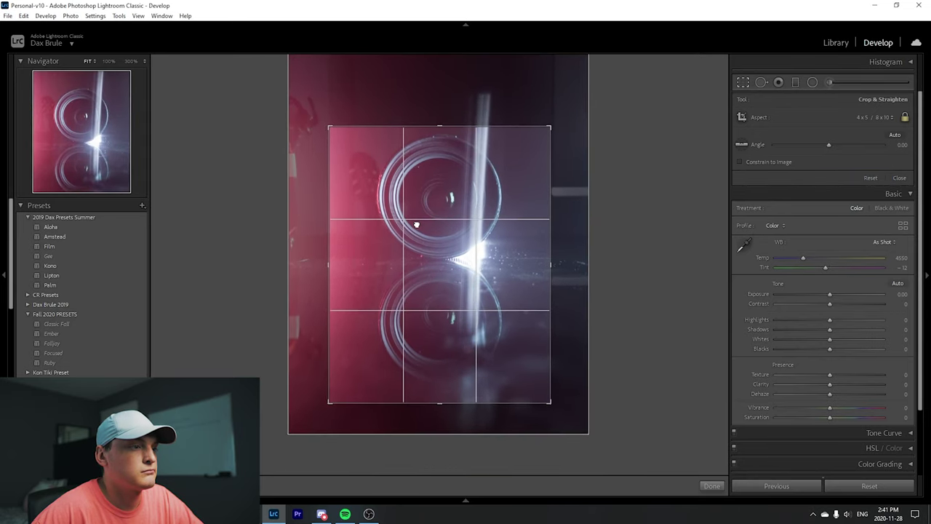
left_click_drag(414, 237, 415, 233)
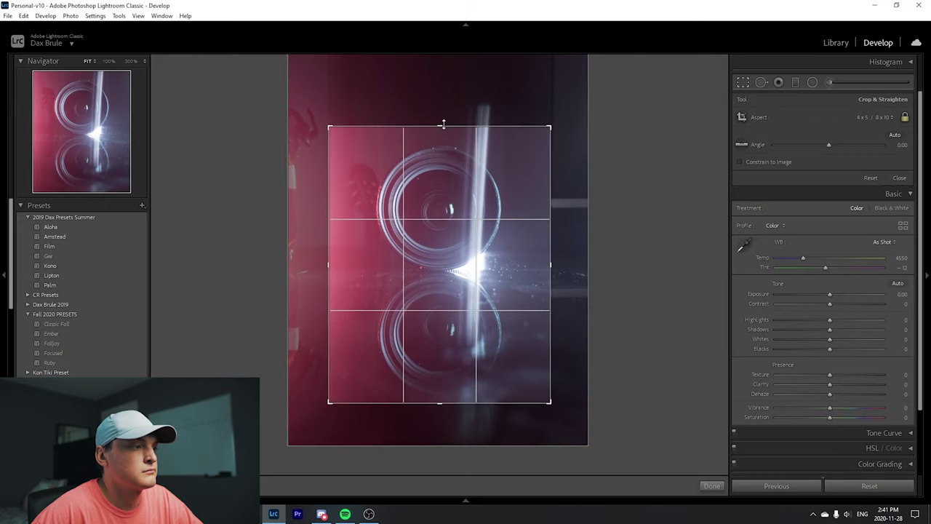
left_click_drag(442, 125, 443, 57)
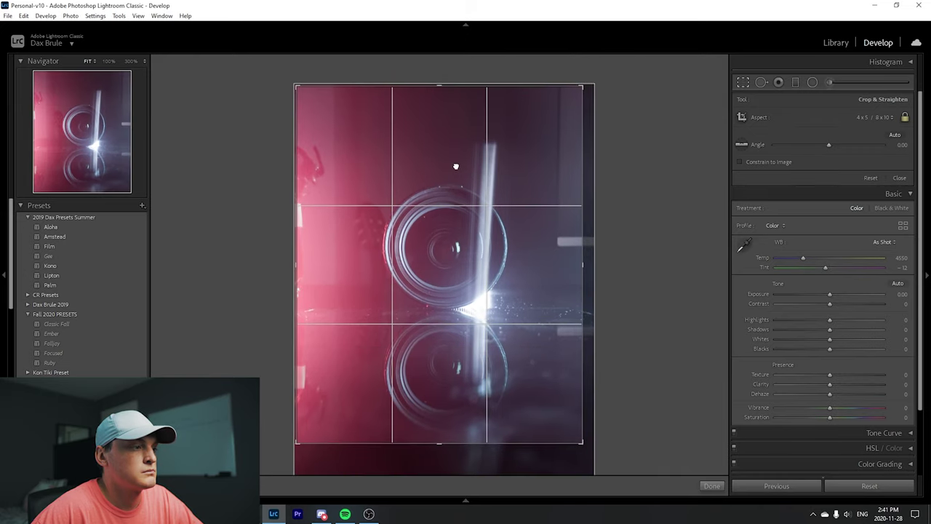
left_click_drag(455, 166, 388, 276)
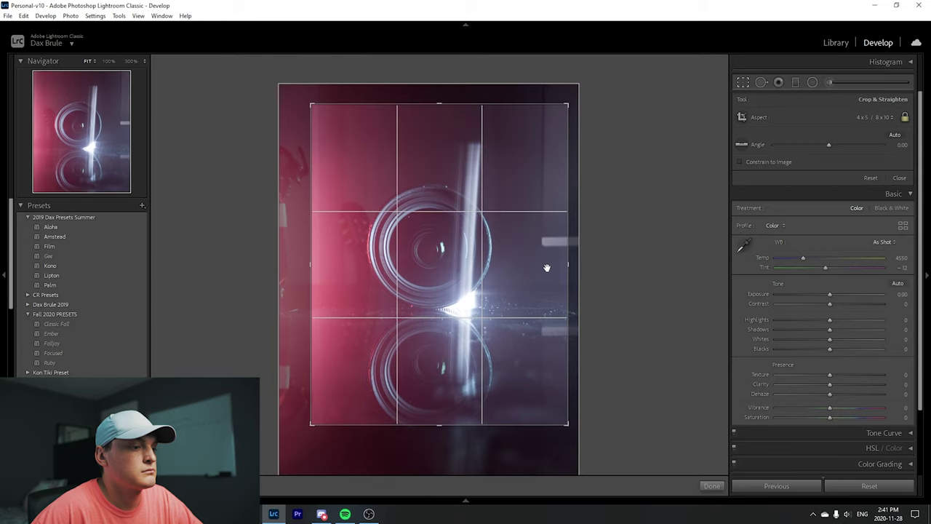
left_click_drag(546, 268, 530, 254)
Apply the crop, then bring Exposure down to -1.06
key("Return")
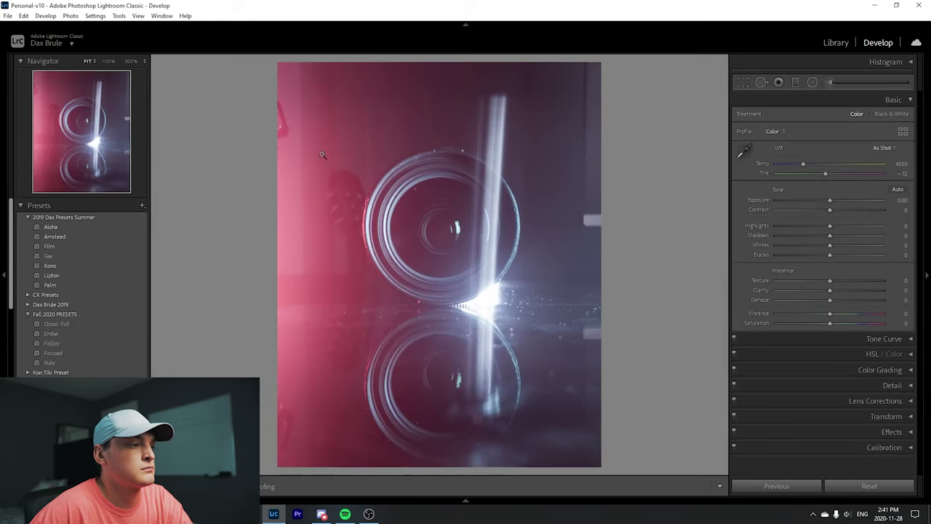
mouse_move(792, 199)
left_mouse_down()
mouse_move(781, 198)
mouse_move(882, 211)
left_mouse_up()
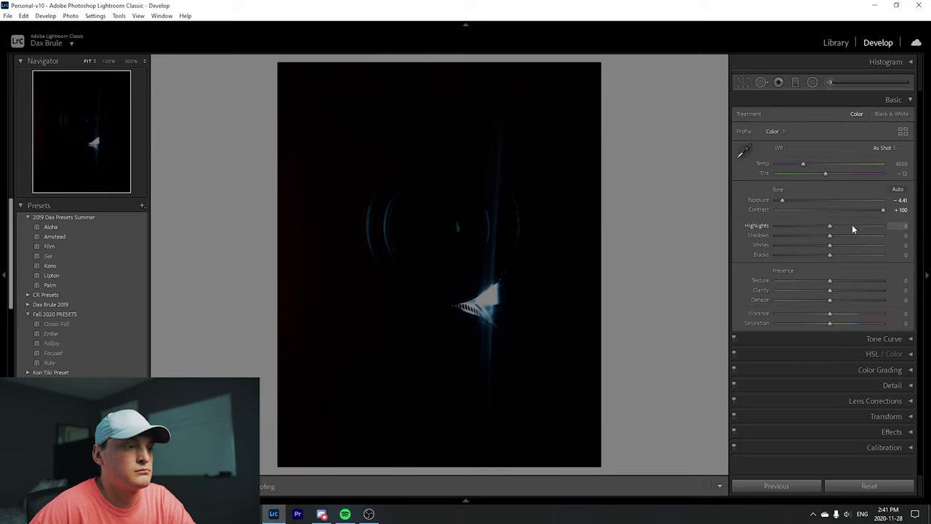
left_click(813, 201)
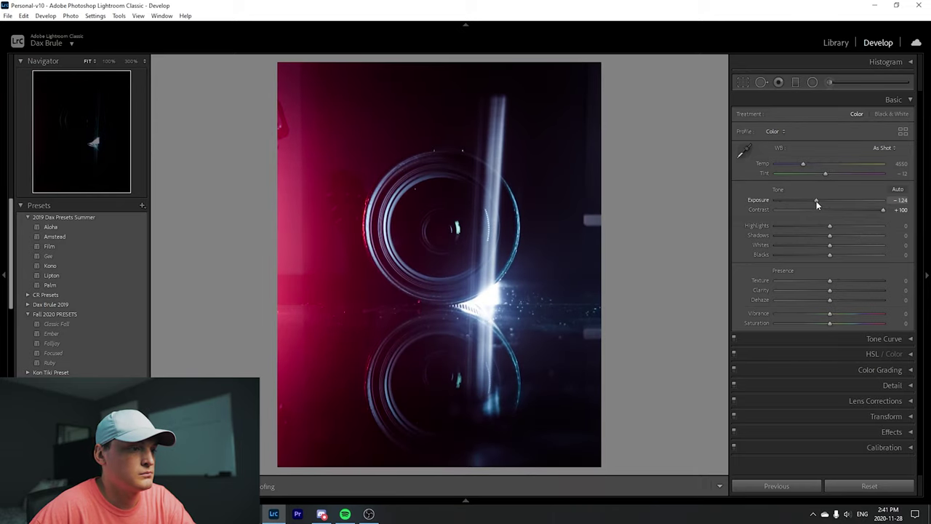
left_click(817, 200)
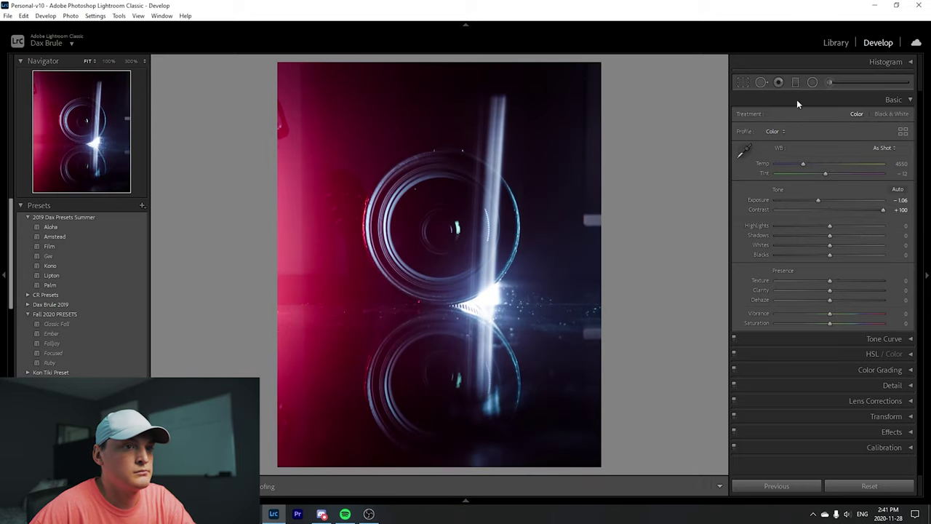
Heal a streak along the right edge and a spot right of the lens
left_click(762, 83)
left_click_drag(596, 214, 595, 67)
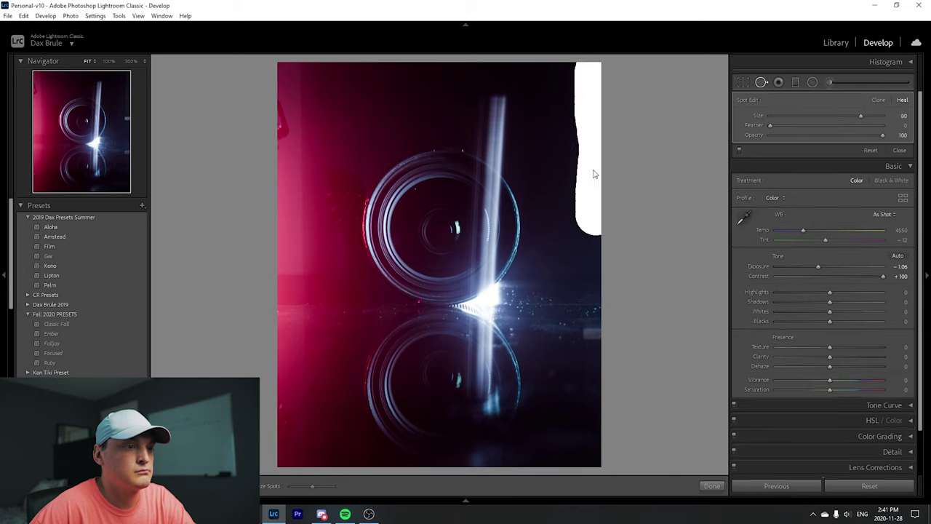
key("q")
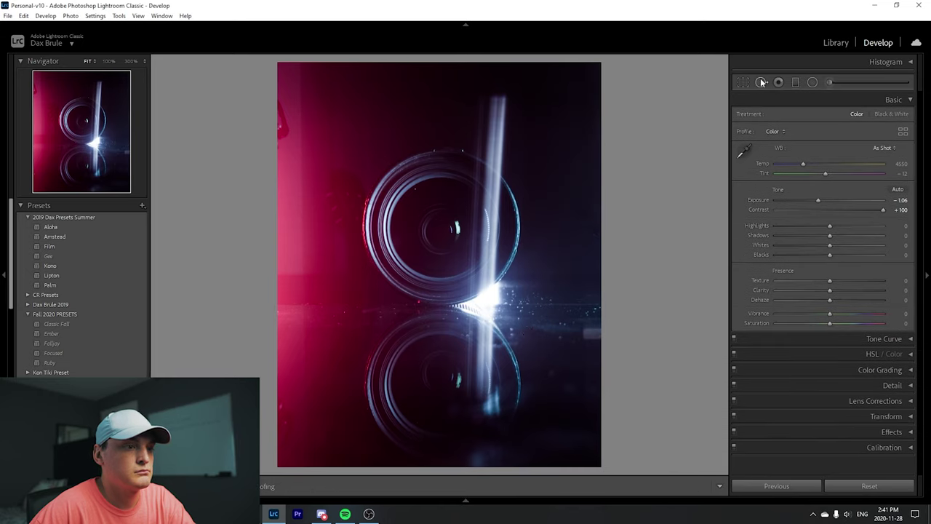
left_click(761, 83)
left_click(594, 228)
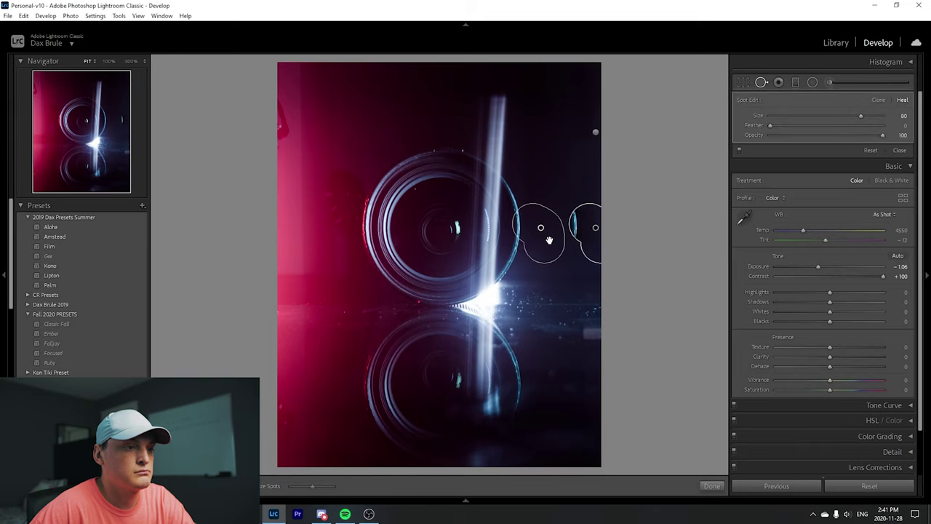
left_click(711, 486)
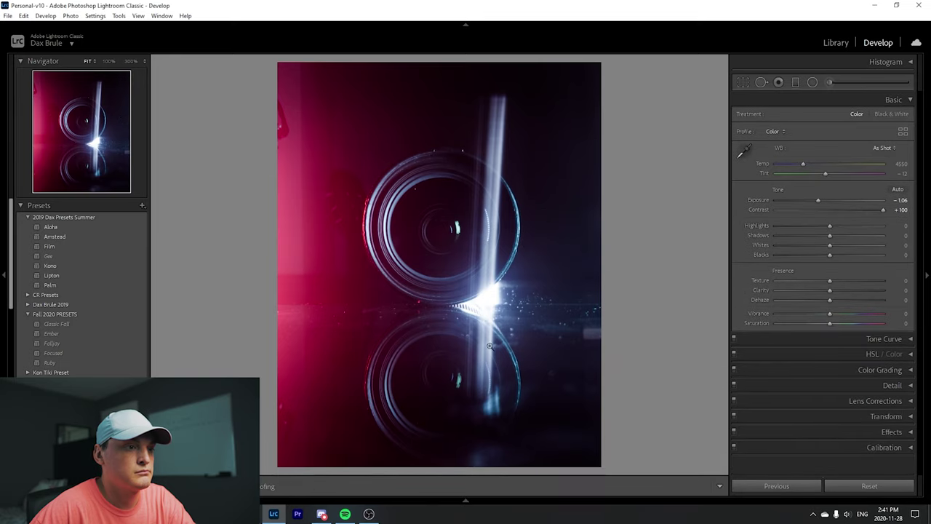
At 100% zoom, heal the specks in the pink background, undoing stray brush dabs
left_click(347, 203)
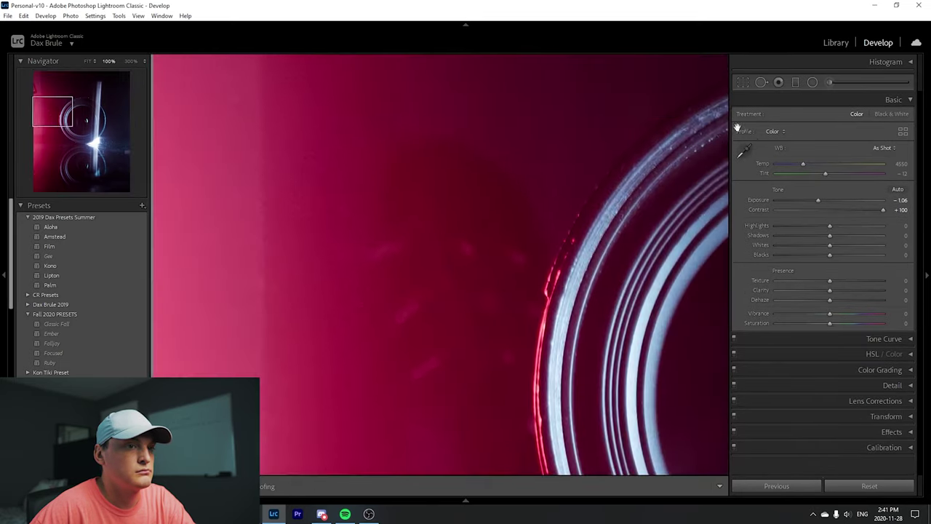
left_click(829, 83)
left_click(396, 246)
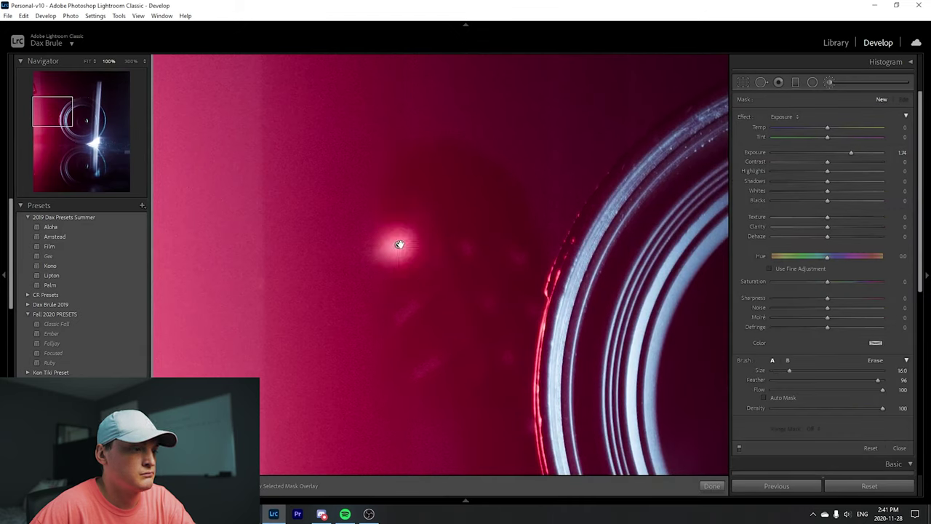
left_click(468, 243)
key("ctrl+z")
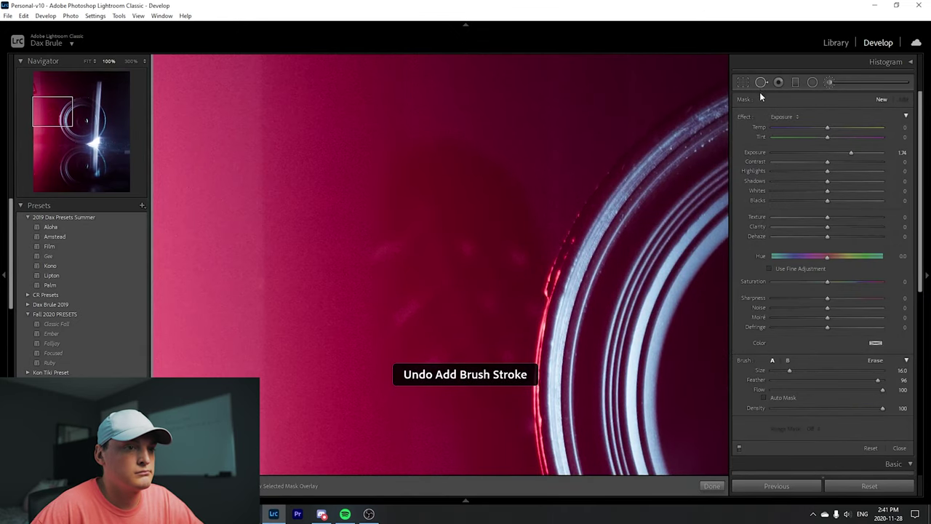
left_click(761, 82)
mouse_move(433, 330)
left_mouse_down()
mouse_move(477, 222)
mouse_move(449, 331)
left_mouse_up()
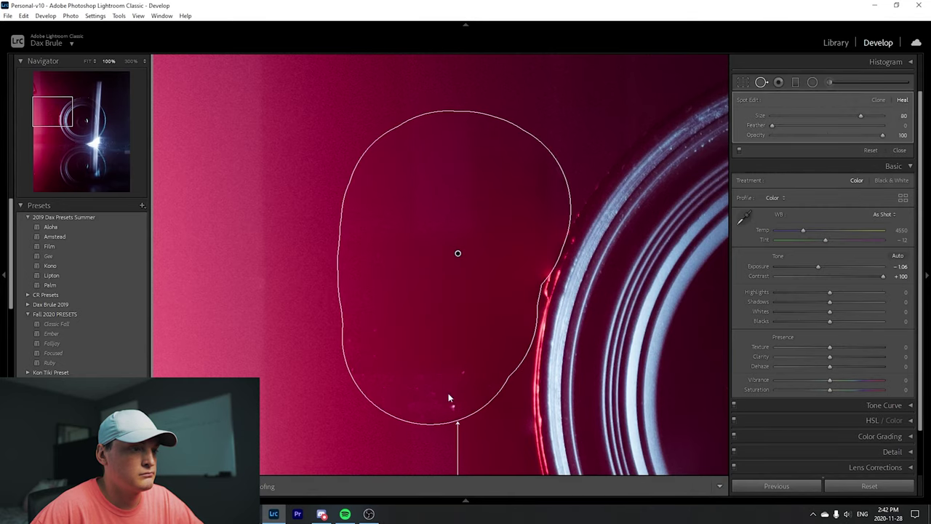
key("q")
left_click(410, 367)
Zoom in and out over the left side to check for remaining specks
left_click(289, 192)
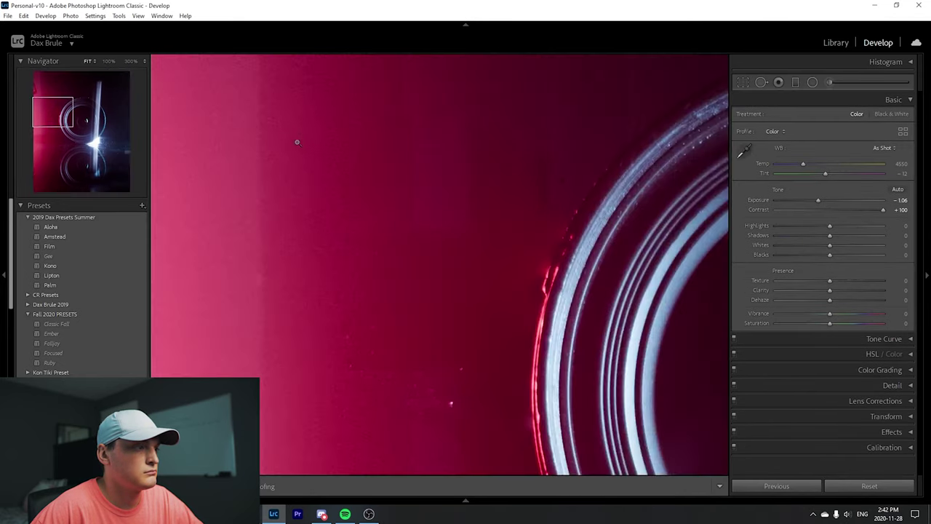
left_click(295, 141)
left_click(301, 112)
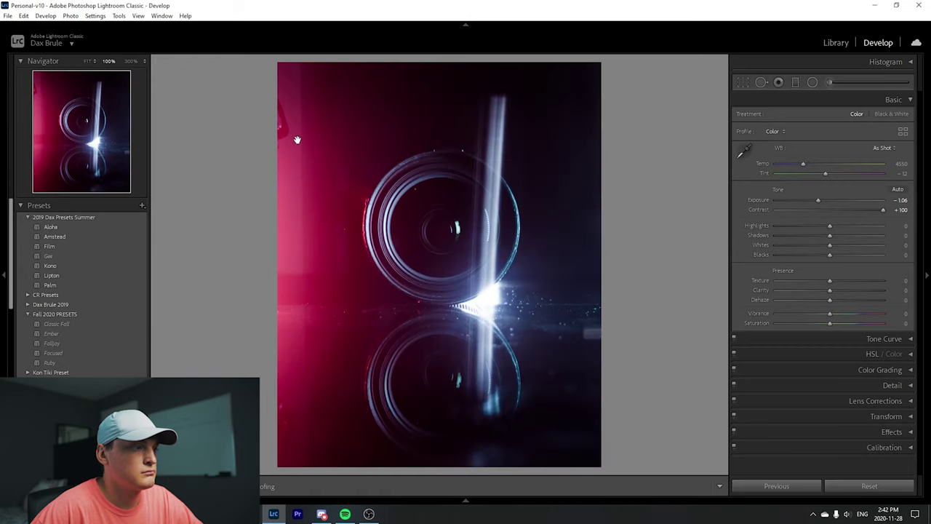
left_click(297, 140)
left_click(289, 129)
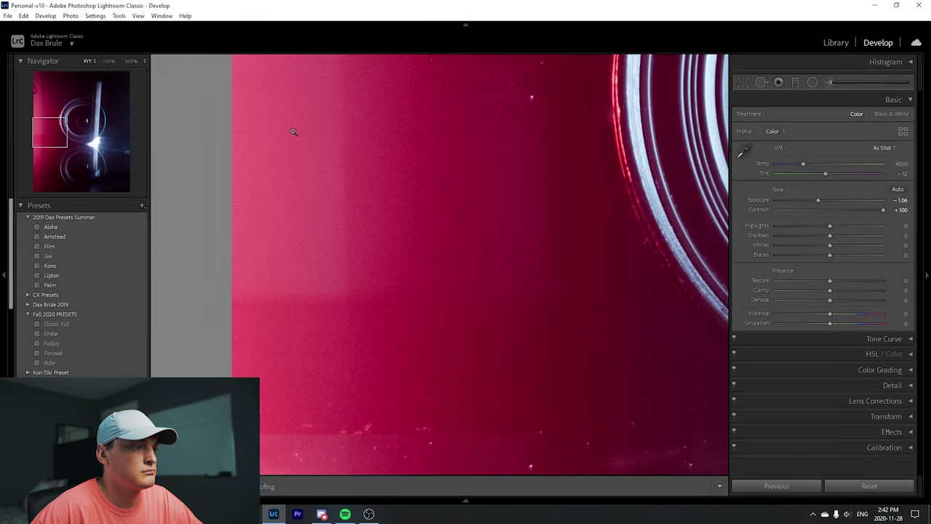
left_click(312, 121)
left_click(761, 82)
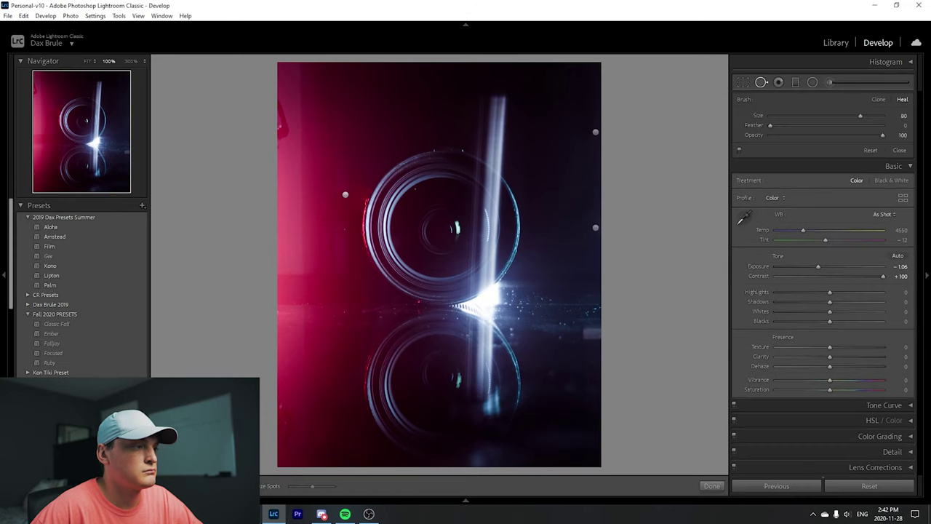
key("z")
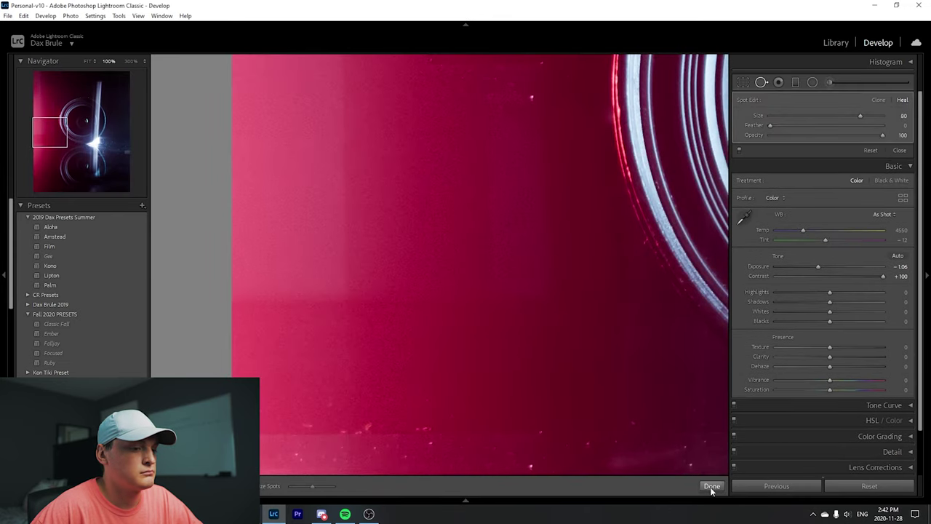
left_click(712, 488)
left_click(382, 174)
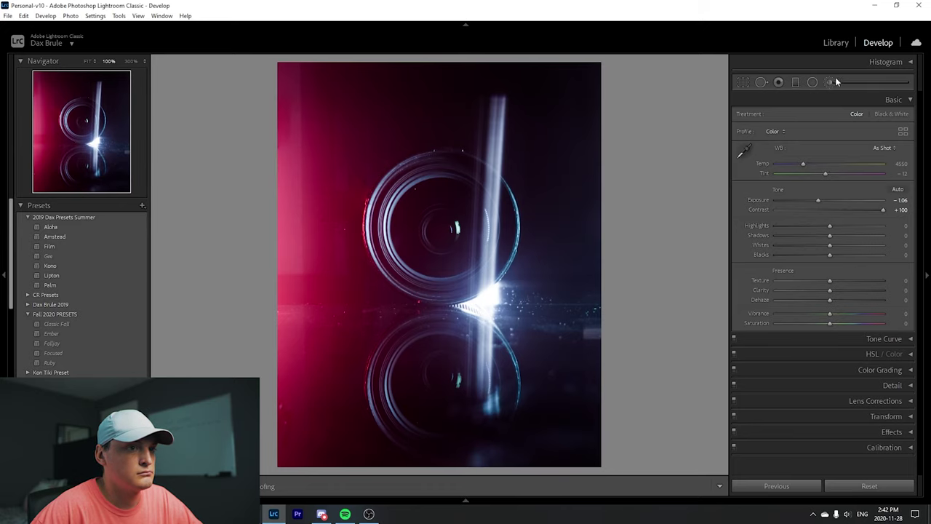
Review the existing heal spots at 100% and check the lens reflection
left_click(760, 82)
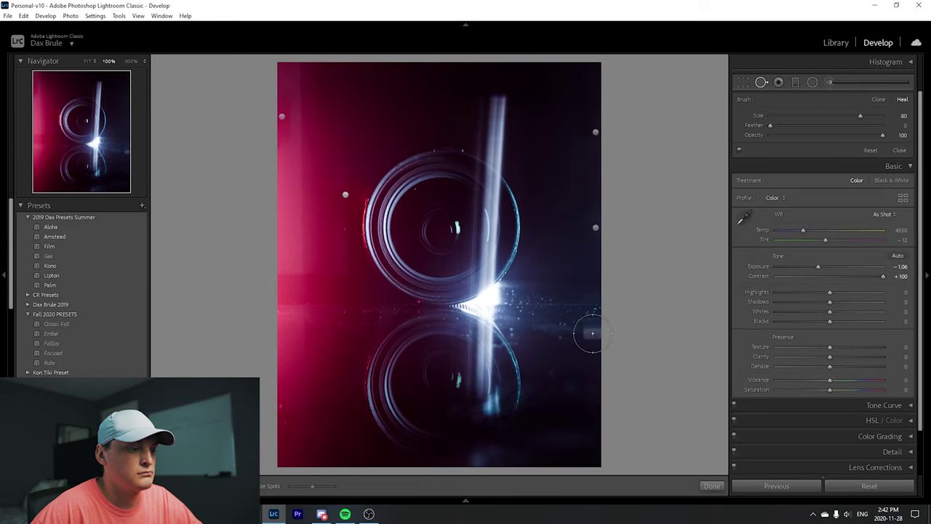
key("z")
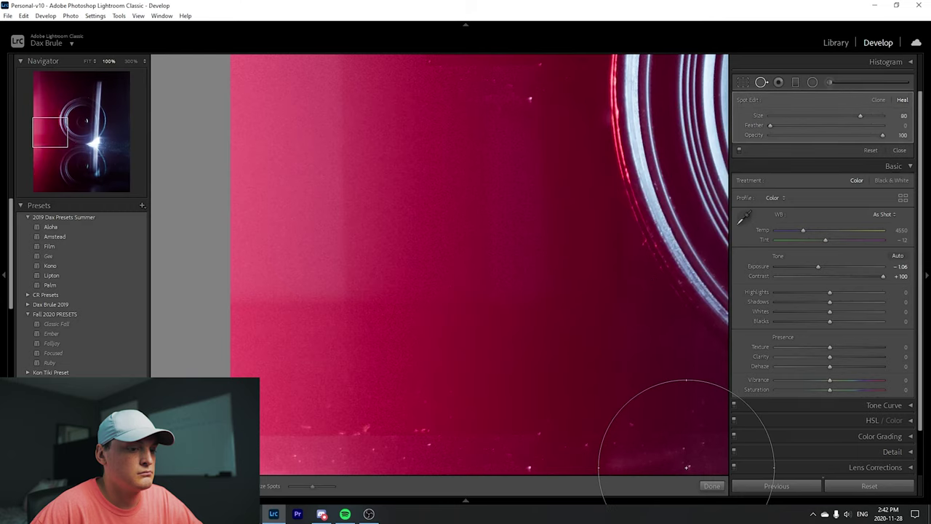
left_click(712, 486)
left_click(633, 338)
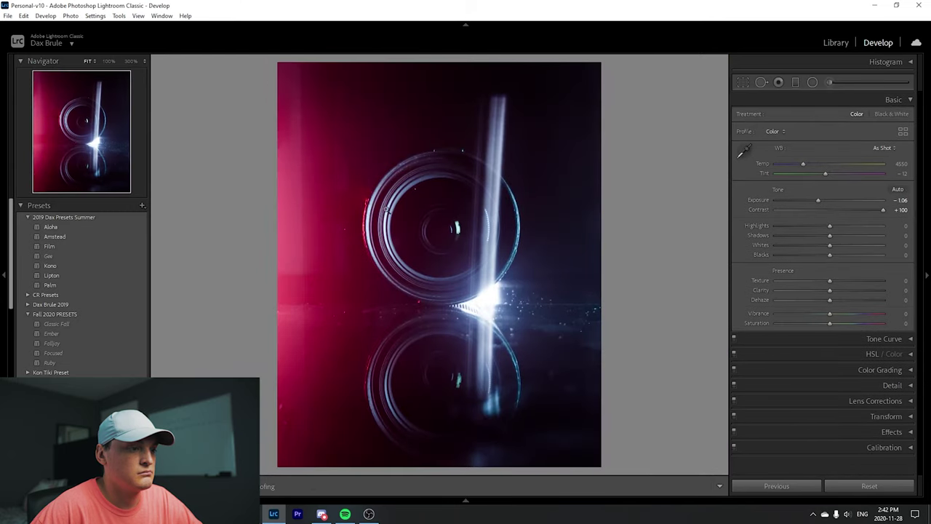
left_click(488, 376)
left_click(691, 304)
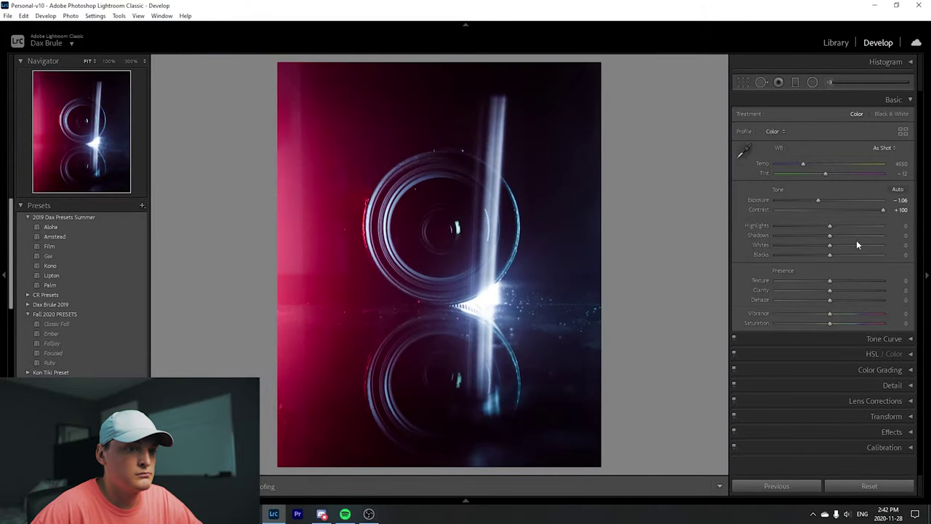
Pull Shadows to -100, lower Blacks, and set Clarity to about +70
left_click_drag(881, 241, 717, 235)
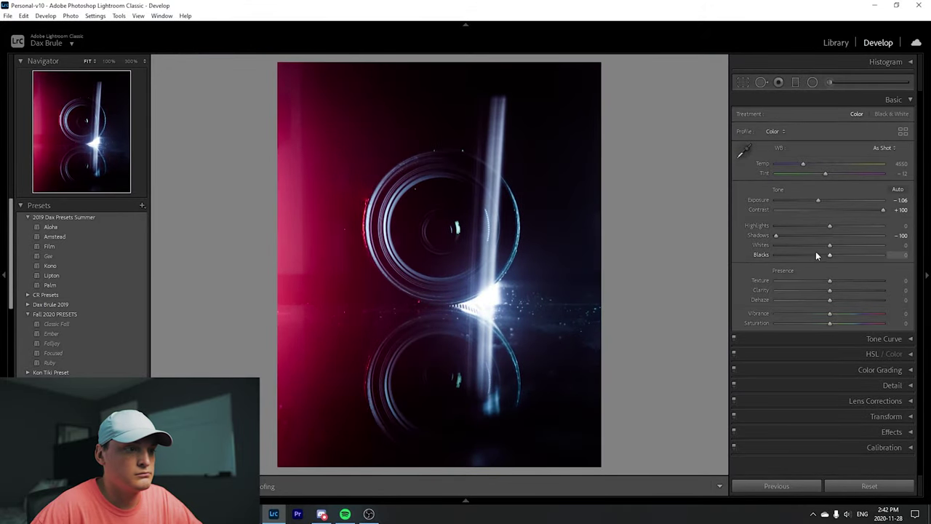
mouse_move(816, 253)
left_mouse_down()
mouse_move(796, 254)
mouse_move(877, 247)
mouse_move(820, 247)
mouse_move(854, 245)
mouse_move(845, 247)
left_mouse_up()
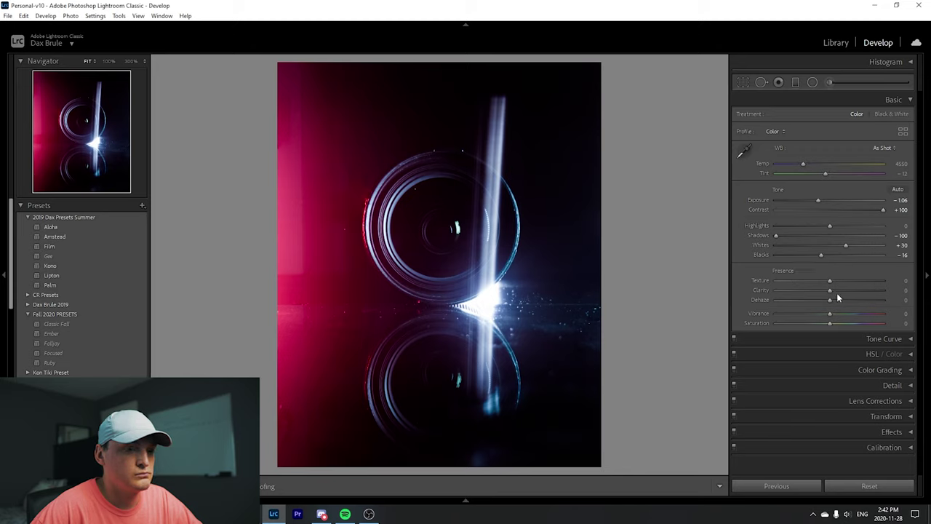
mouse_move(836, 293)
left_mouse_down()
mouse_move(868, 290)
mouse_move(877, 278)
mouse_move(758, 274)
mouse_move(906, 289)
mouse_move(751, 296)
left_mouse_up()
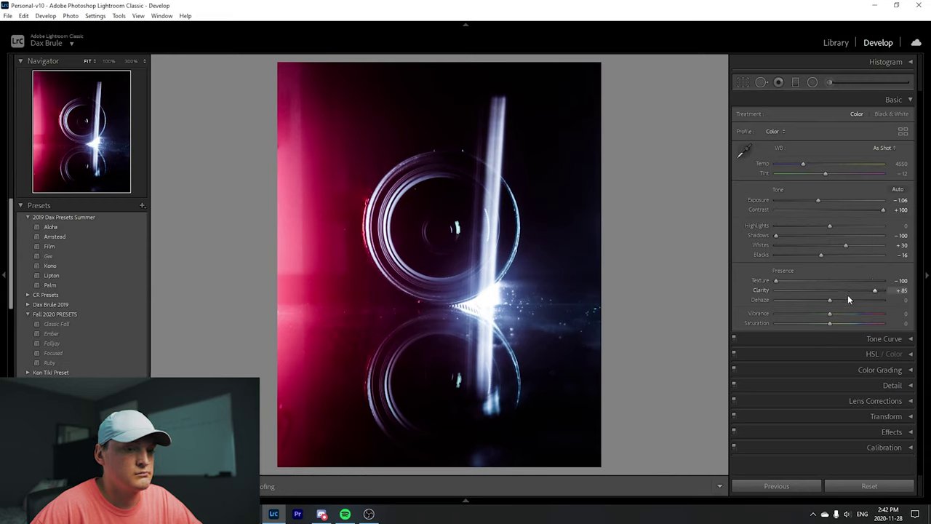
mouse_move(855, 298)
left_mouse_down()
mouse_move(865, 304)
mouse_move(859, 313)
left_mouse_up()
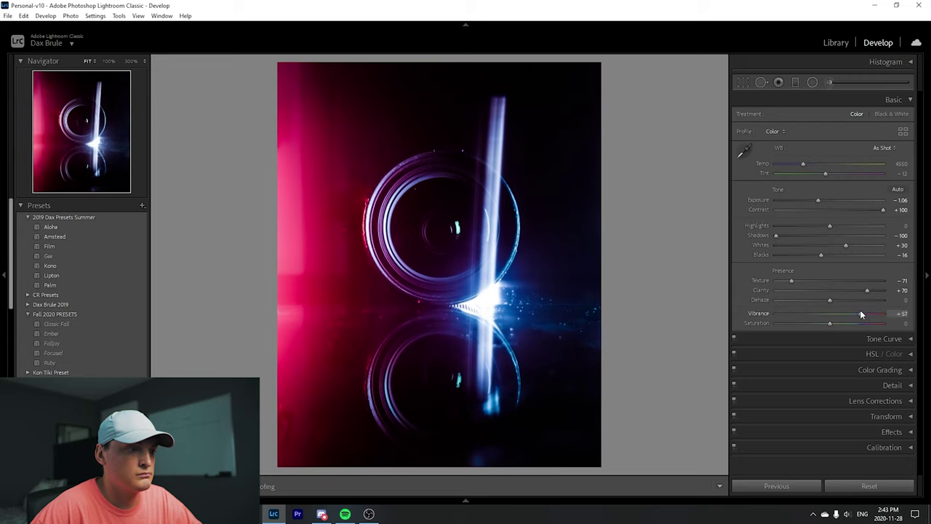
left_click(877, 103)
Add two points to the point curve and lift the black point to output 13
left_click(889, 118)
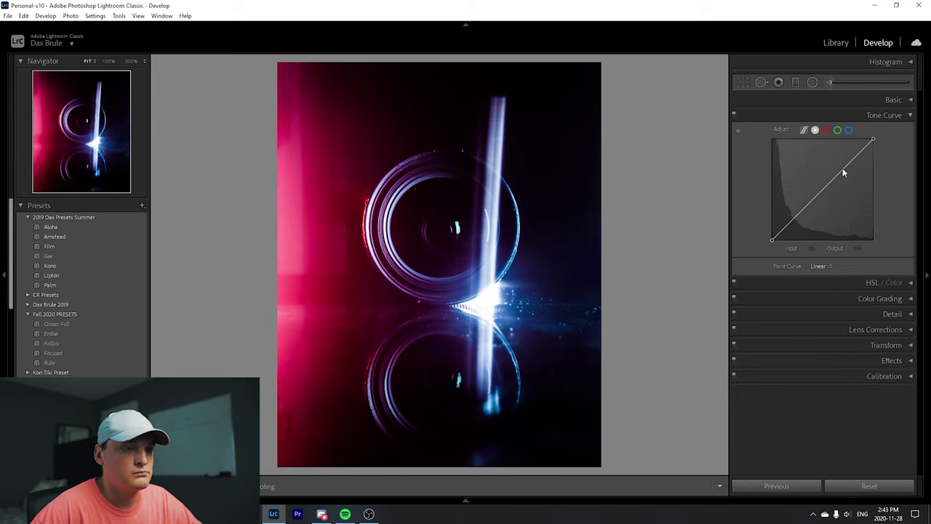
left_click_drag(843, 172, 847, 171)
left_click_drag(805, 205, 792, 214)
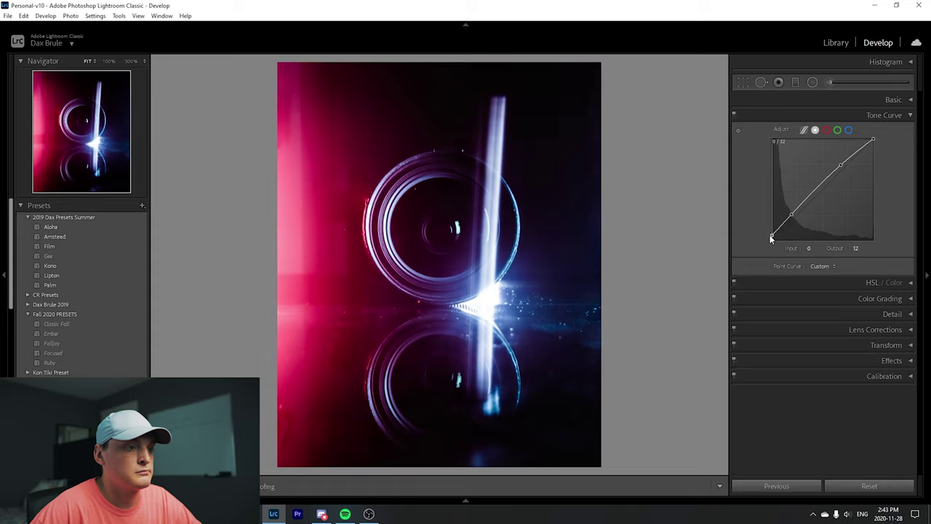
left_click_drag(772, 239, 768, 234)
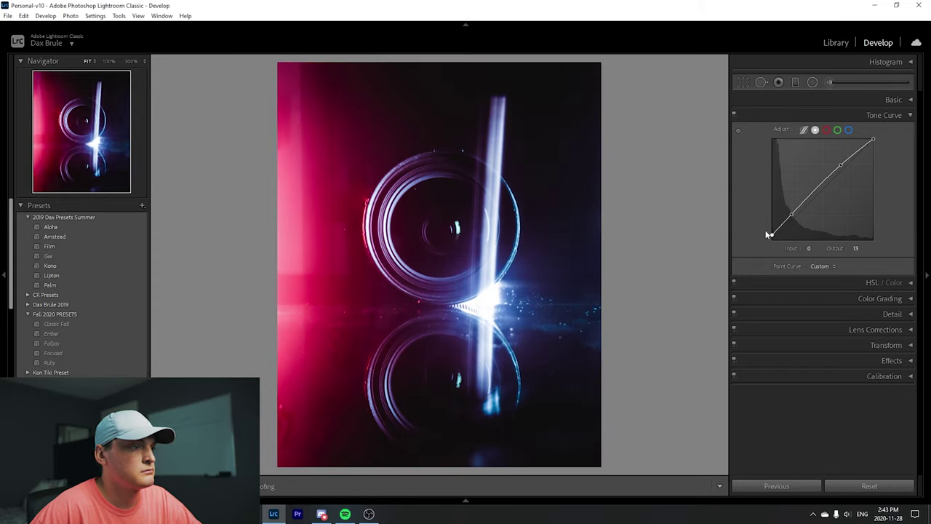
Tint the Color Grading shadows blue at hue 219, saturation 53, with highlights nearly neutral
left_click(900, 116)
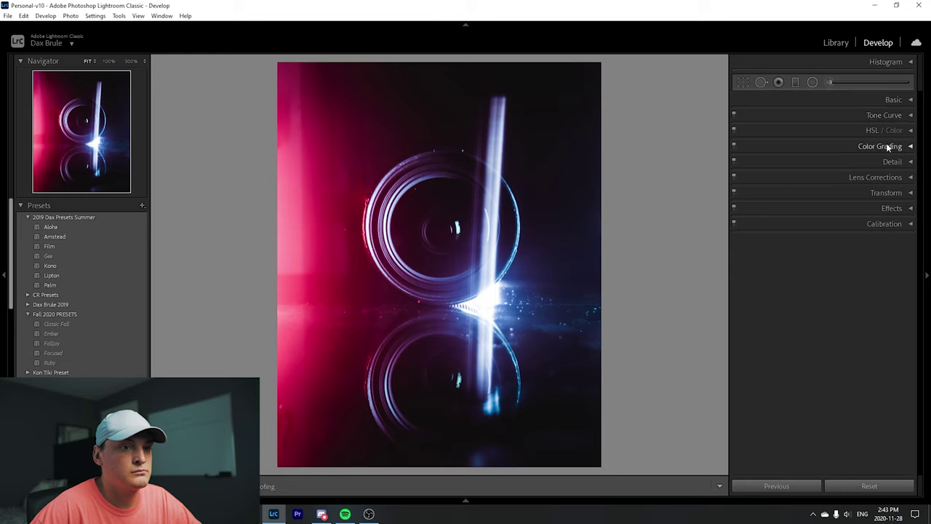
left_click(882, 145)
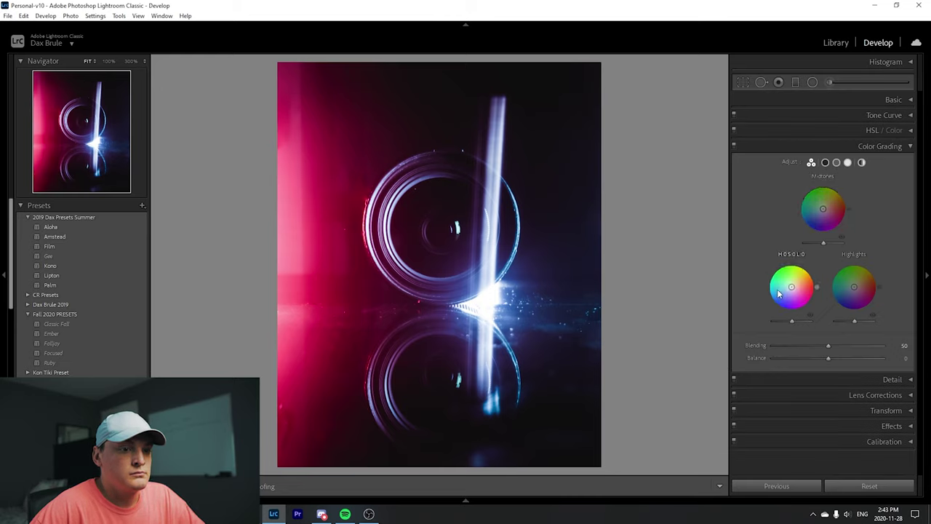
mouse_move(791, 287)
left_mouse_down()
mouse_move(776, 307)
mouse_move(769, 297)
left_mouse_up()
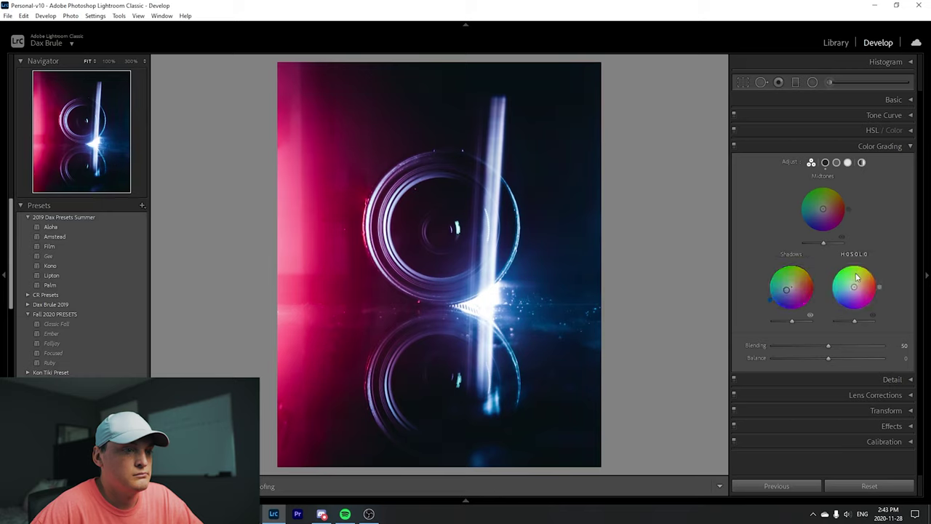
mouse_move(854, 288)
left_mouse_down()
mouse_move(862, 287)
mouse_move(847, 263)
mouse_move(850, 289)
left_mouse_up()
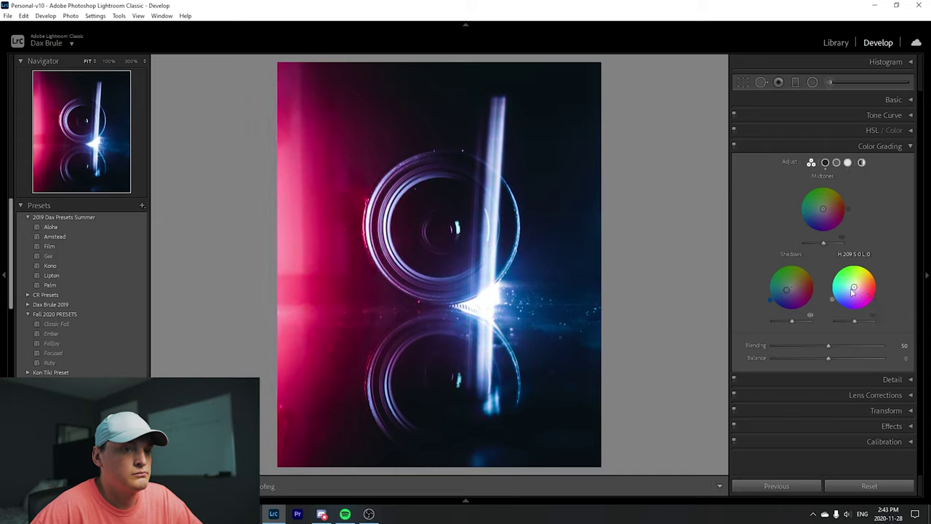
left_click(876, 147)
left_click(892, 99)
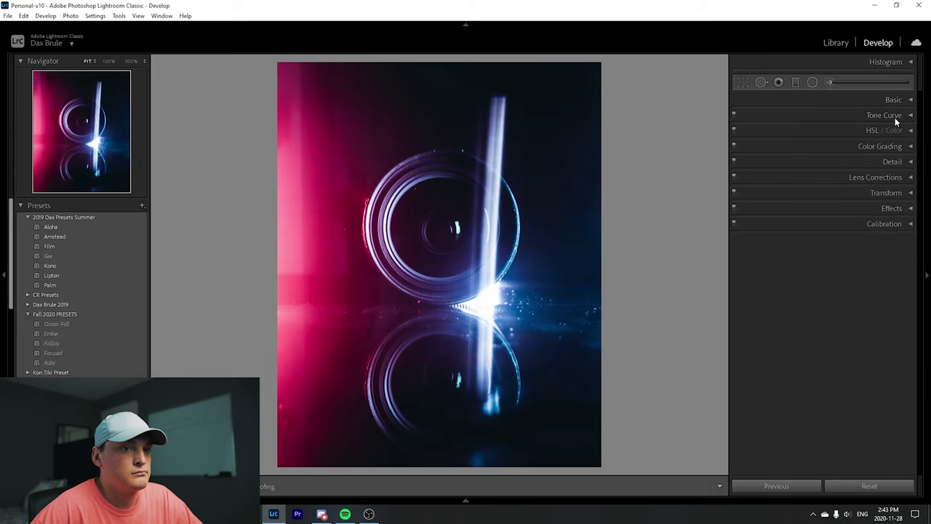
Enable Remove Chromatic Aberration and Profile Corrections in Lens Corrections
left_click(891, 115)
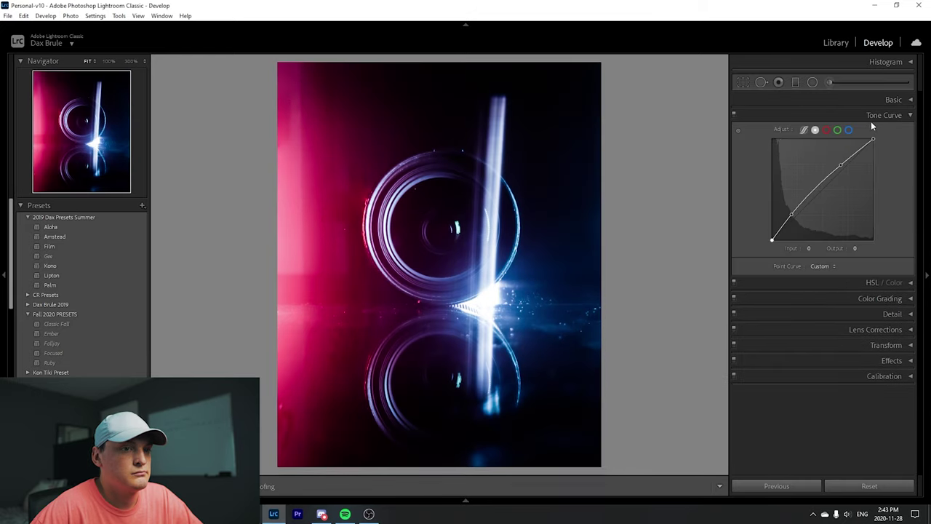
left_click(872, 117)
left_click(890, 145)
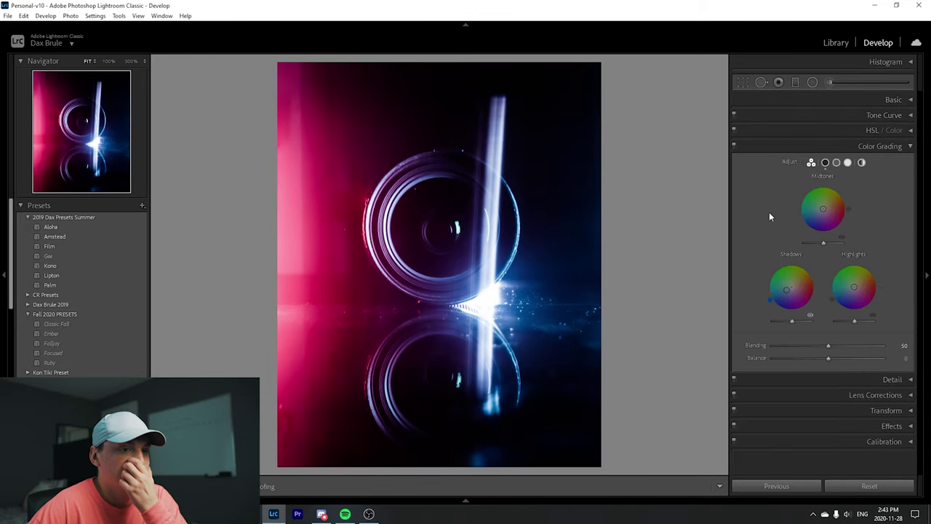
left_click(892, 146)
left_click(892, 161)
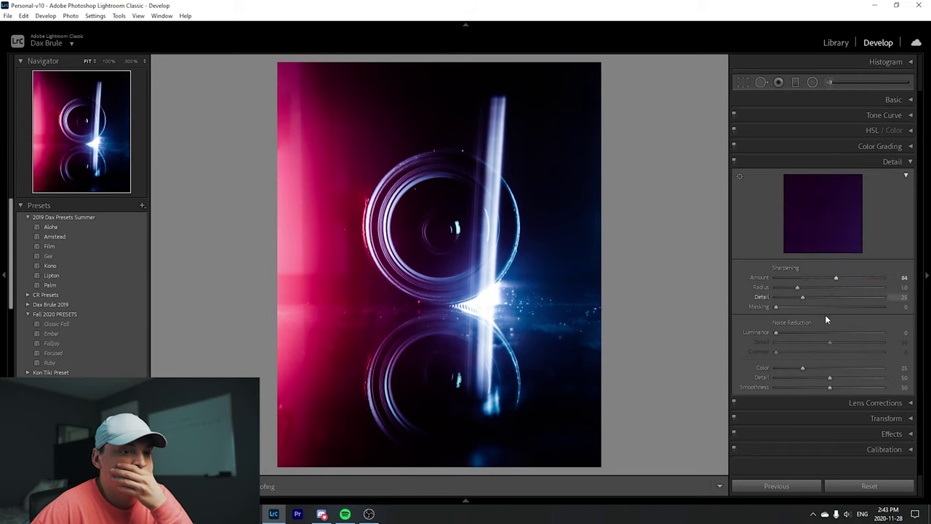
left_click(876, 161)
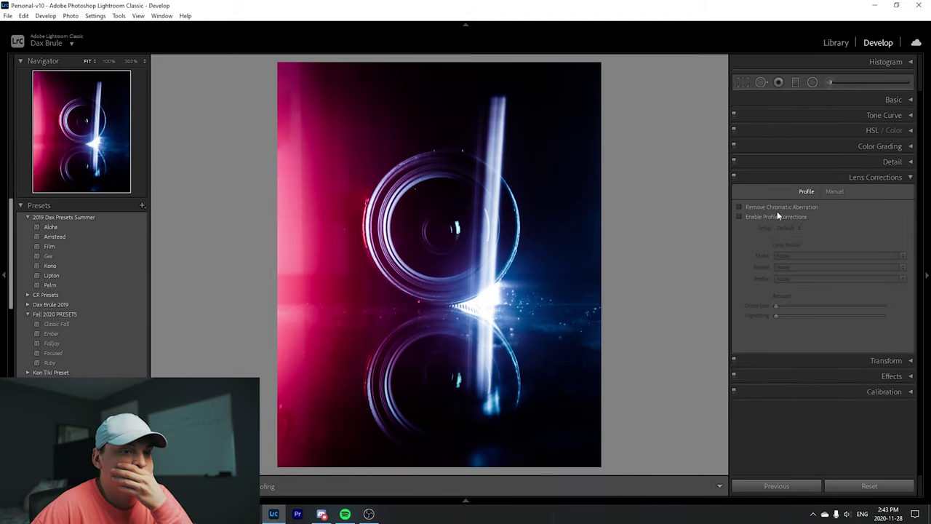
left_click(775, 217)
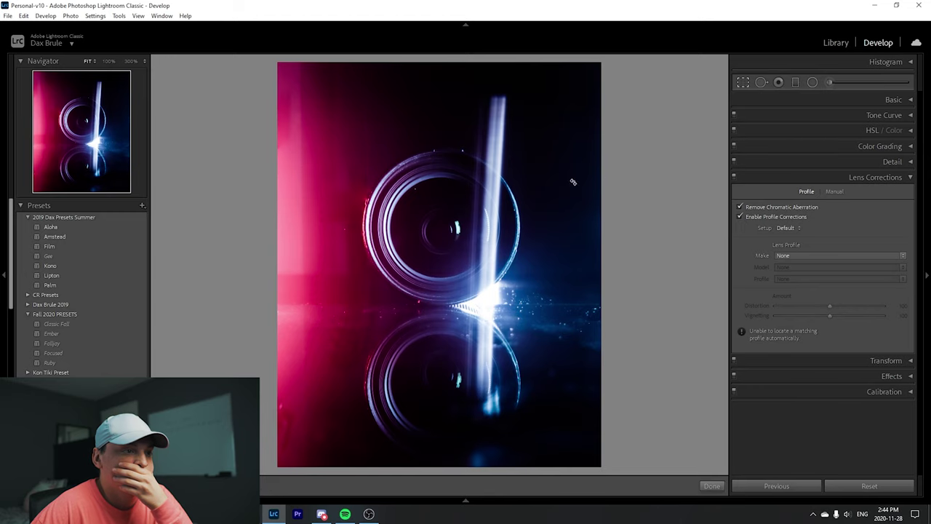
Reposition the photo within the 4 x 5 crop and apply it
key("r")
left_click_drag(518, 220, 516, 216)
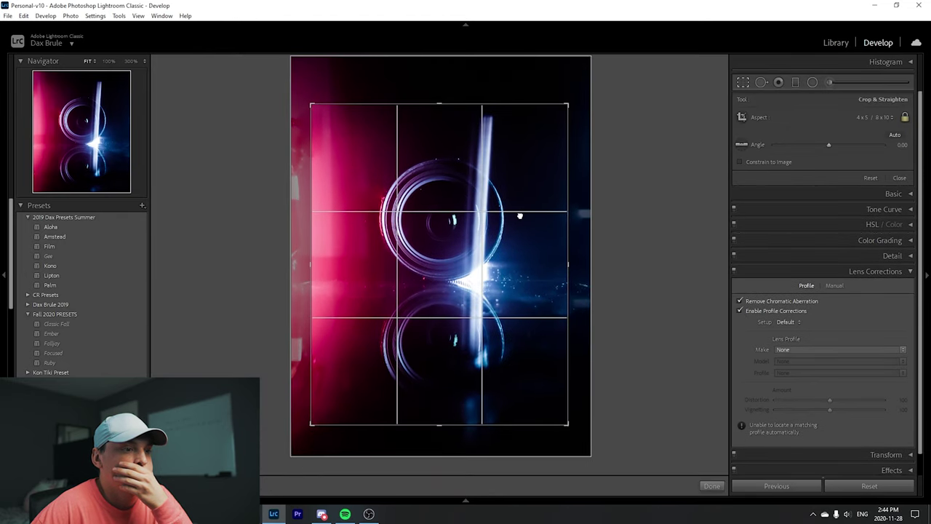
key("Return")
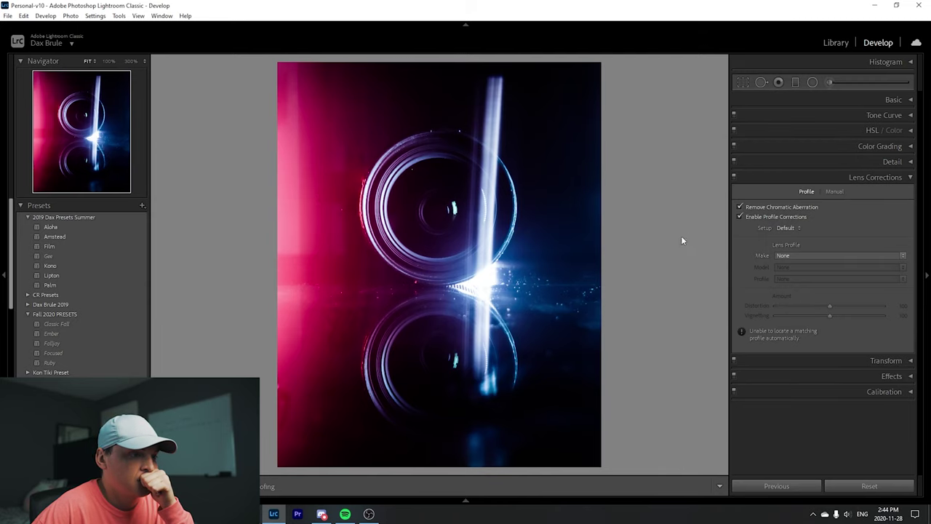
Brush over the sparkles beside the flare with Texture and Clarity at -100
left_click(513, 280)
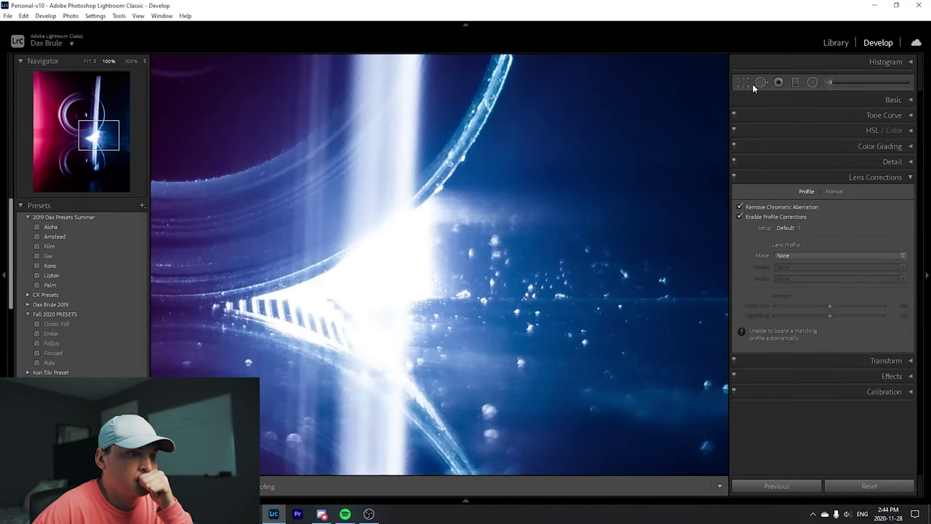
left_click(829, 82)
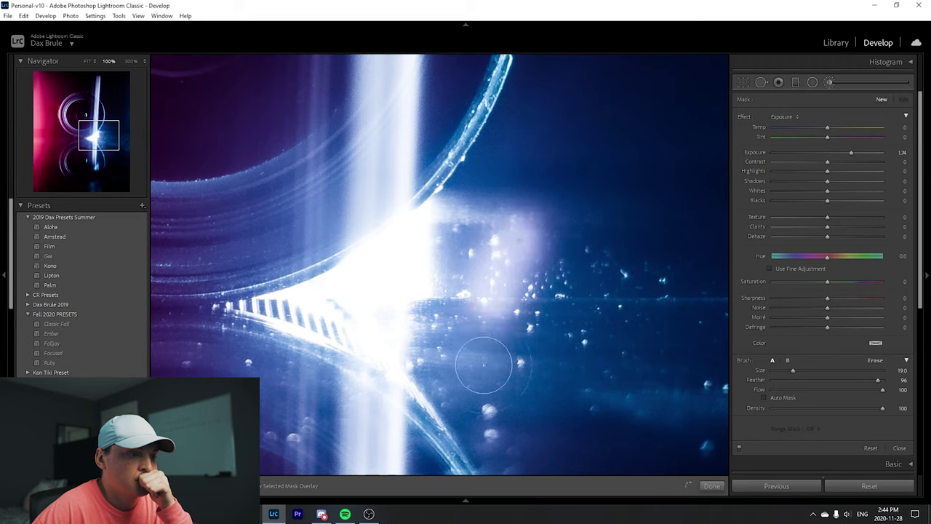
left_click_drag(483, 363, 480, 414)
double_click(754, 152)
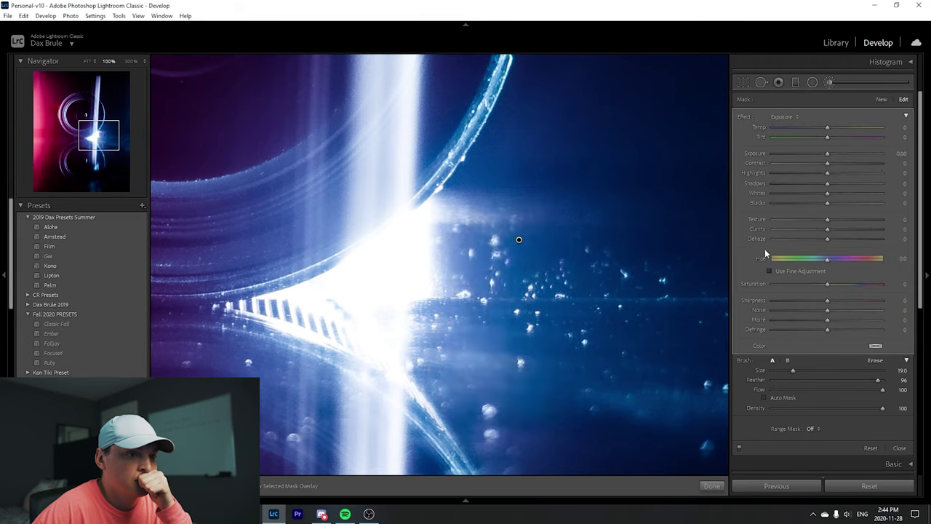
left_click(774, 219)
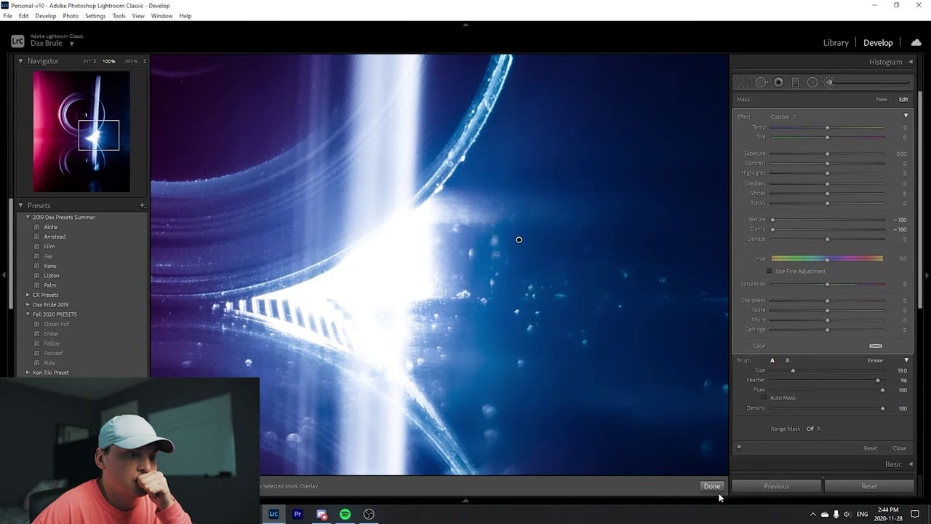
left_click(711, 483)
Toggle the spot and brush tools, then zoom to 100% on the left side
left_click(541, 325)
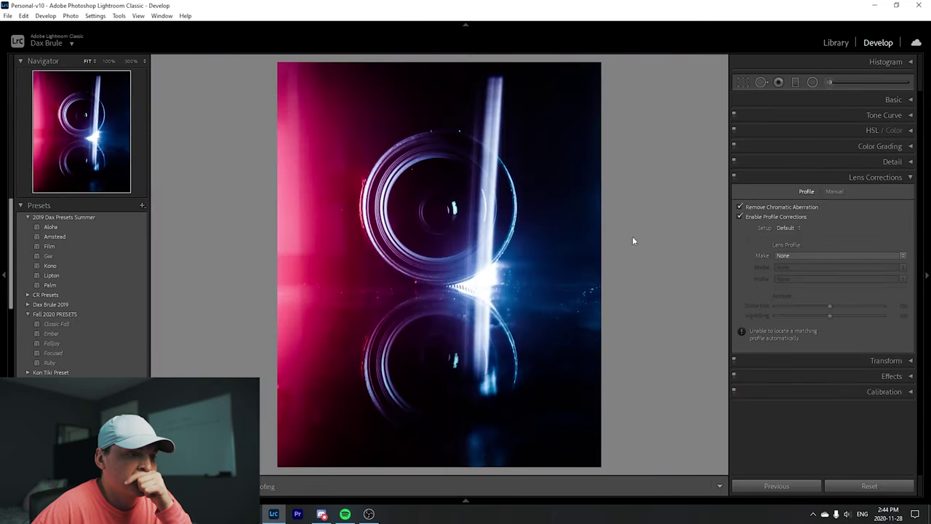
key("q")
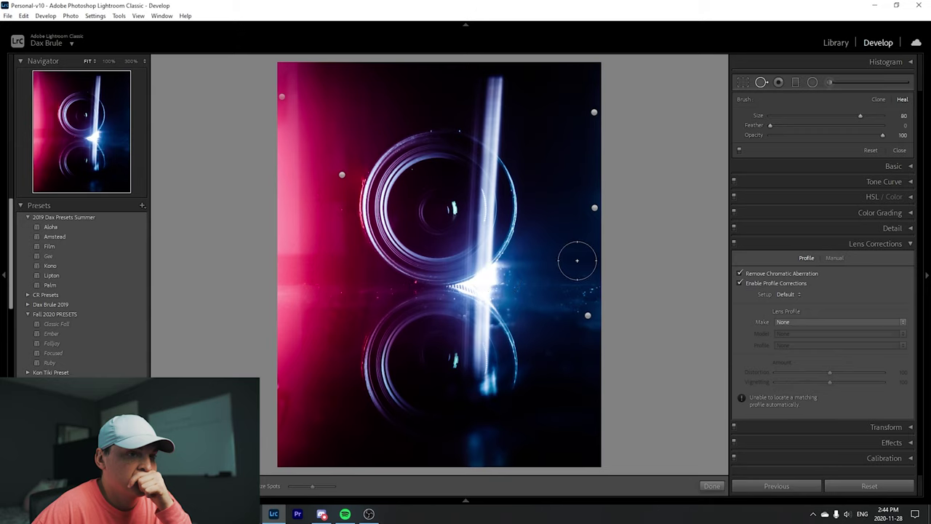
key("k")
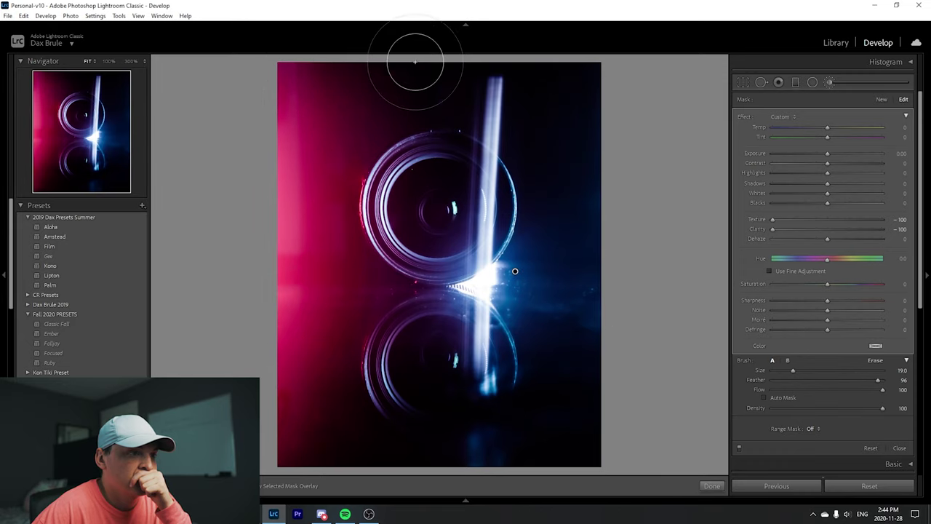
key("k")
left_click(388, 281)
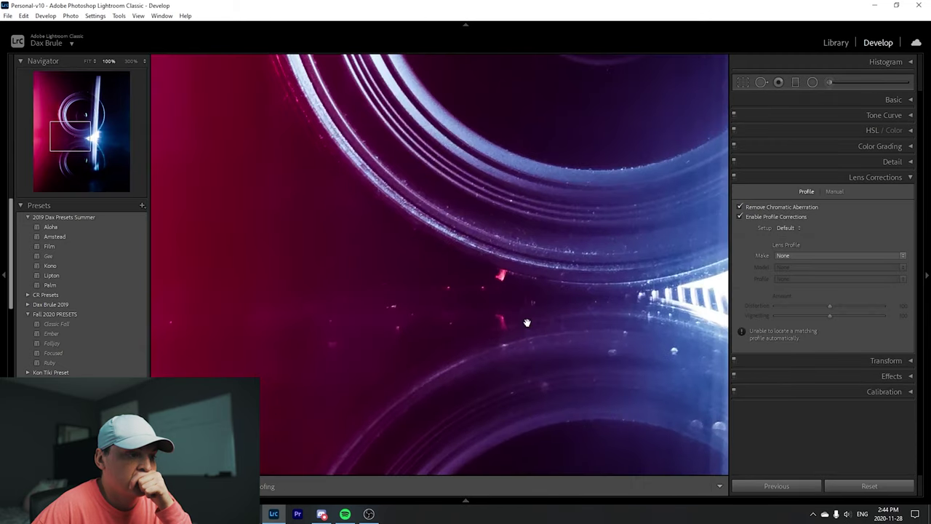
Heal four dust specks in the magenta area, picking a cleaner source for one
left_click(762, 82)
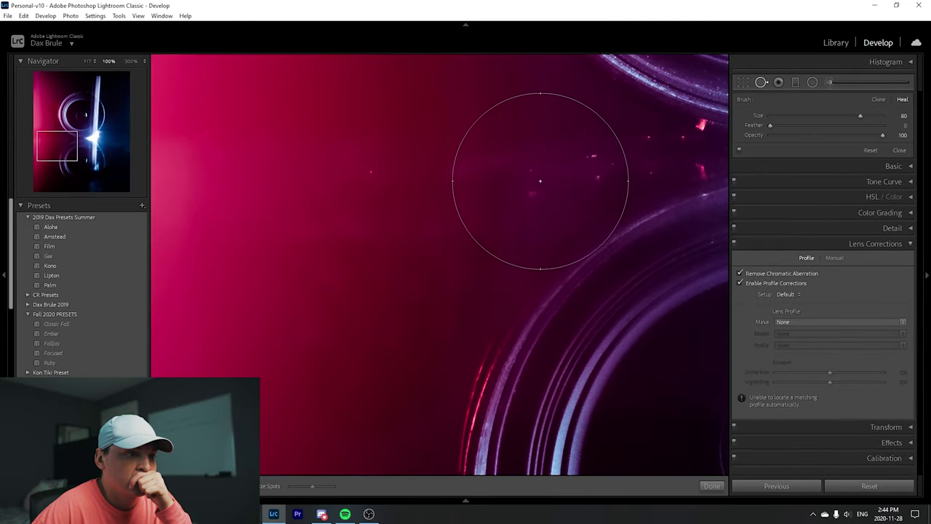
left_click(533, 173)
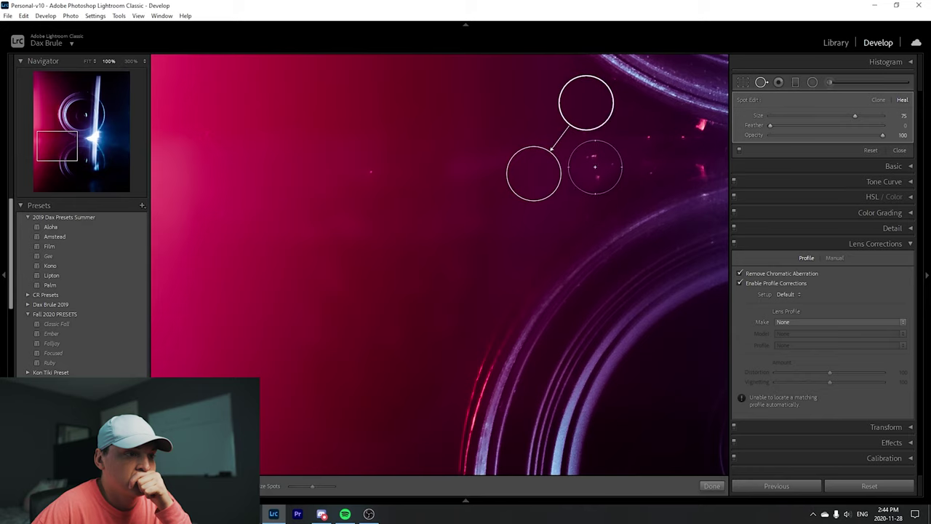
left_click(596, 159)
left_click(697, 160)
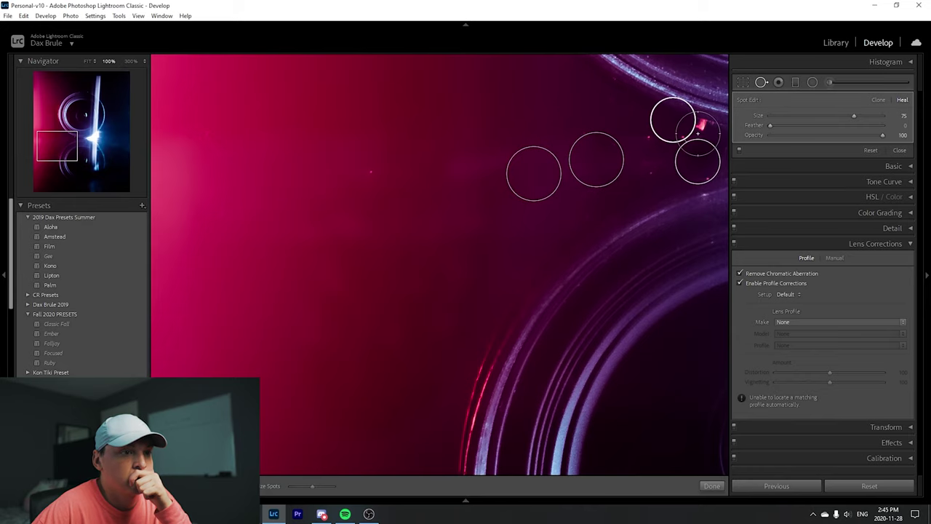
left_click_drag(648, 279, 530, 225)
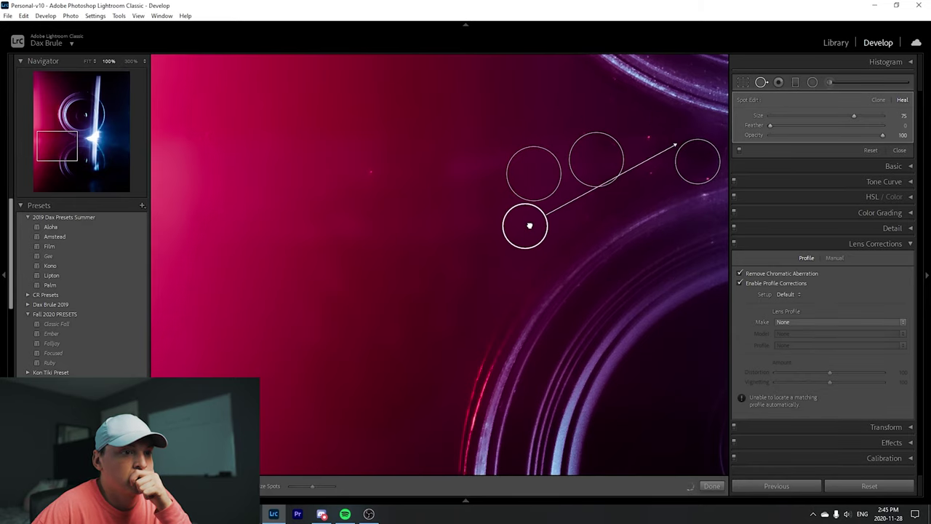
left_click(363, 166)
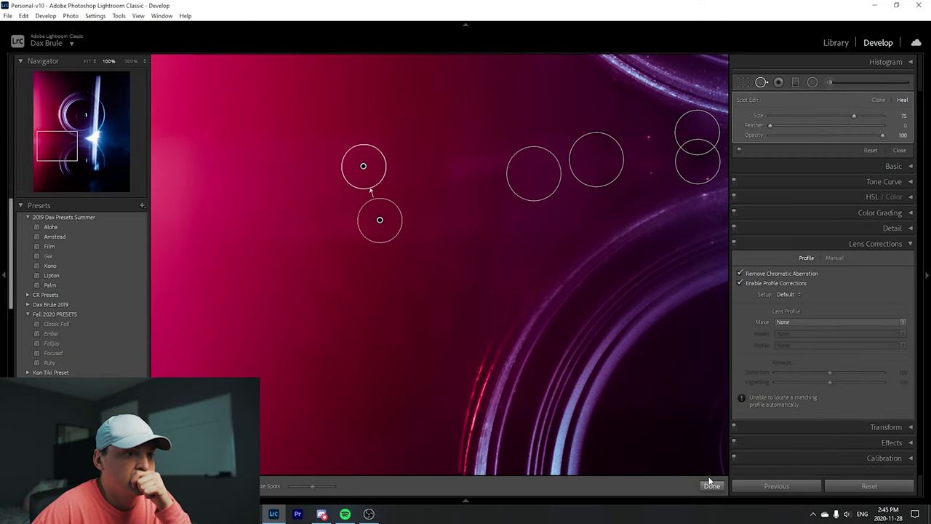
left_click(711, 485)
left_click(509, 291)
left_click(490, 279)
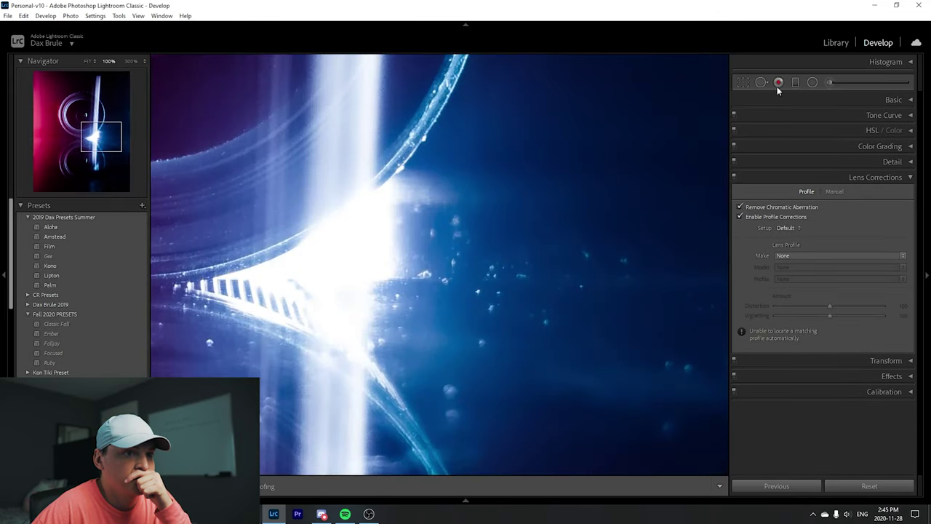
Heal dust specks beside the central flare, taking one source from a cleaner patch above
left_click(761, 82)
left_click(499, 306)
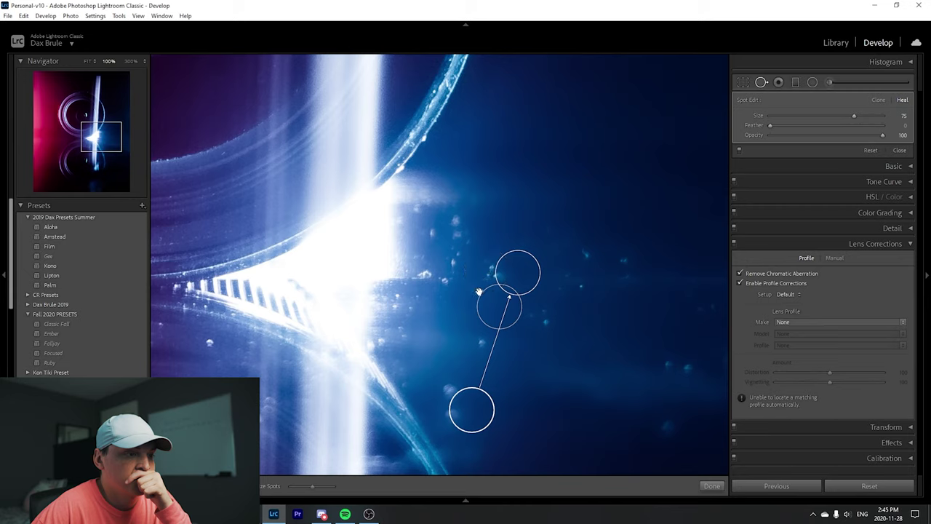
left_click(486, 270)
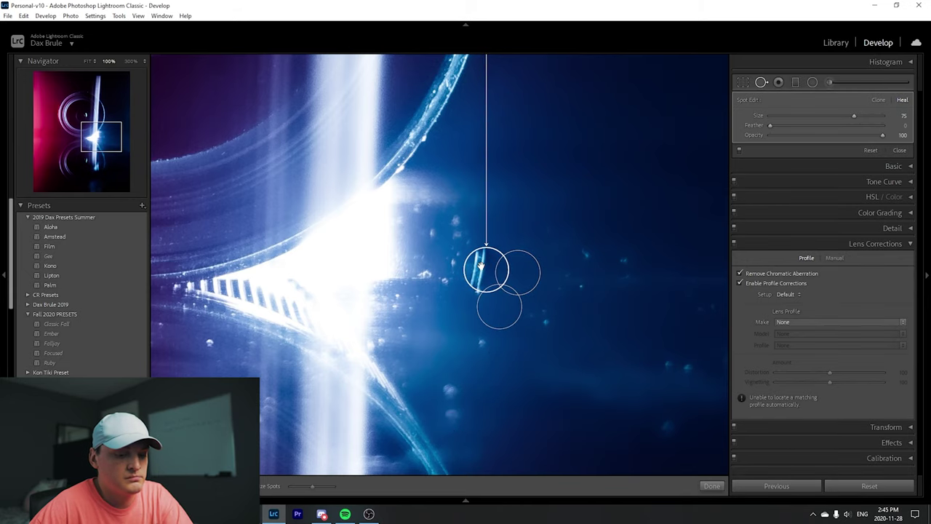
key("Delete")
left_click(422, 278)
left_click(458, 277)
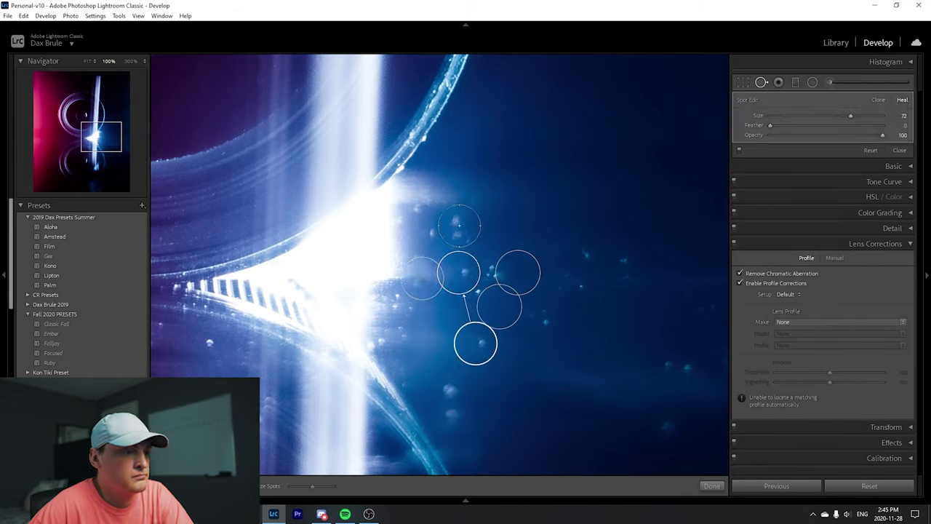
left_click_drag(473, 343, 456, 220)
Heal specks below the flare, discarding a misplaced heal spot
left_click(393, 339)
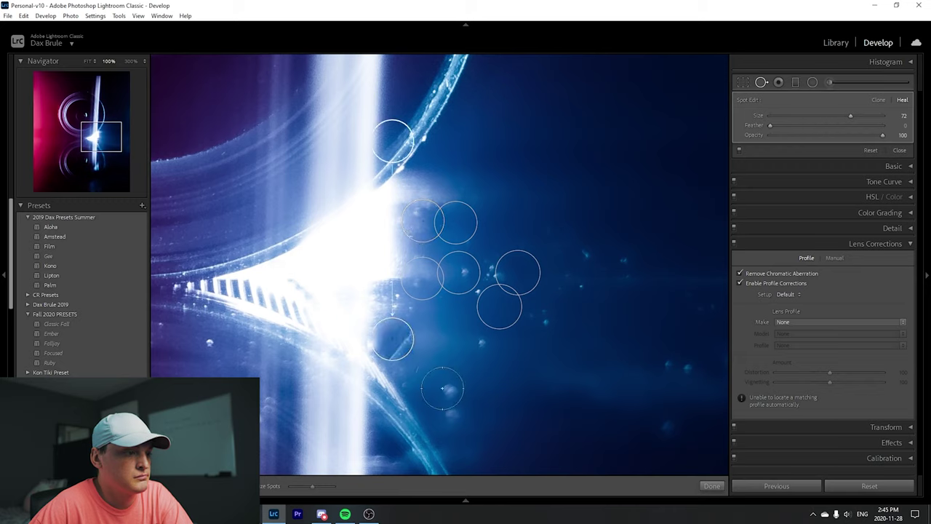
left_click_drag(393, 338, 406, 336)
left_click(397, 338, "alt")
left_click(471, 342)
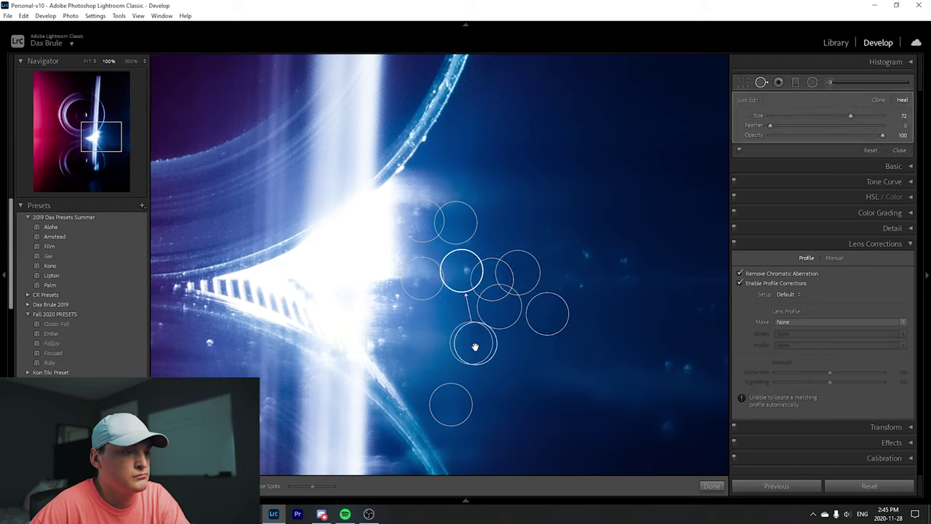
Heal five specks across the blue area, moving one source to a cleaner blue patch
left_click(574, 285)
left_click(581, 253)
left_click(627, 260)
left_click(676, 260)
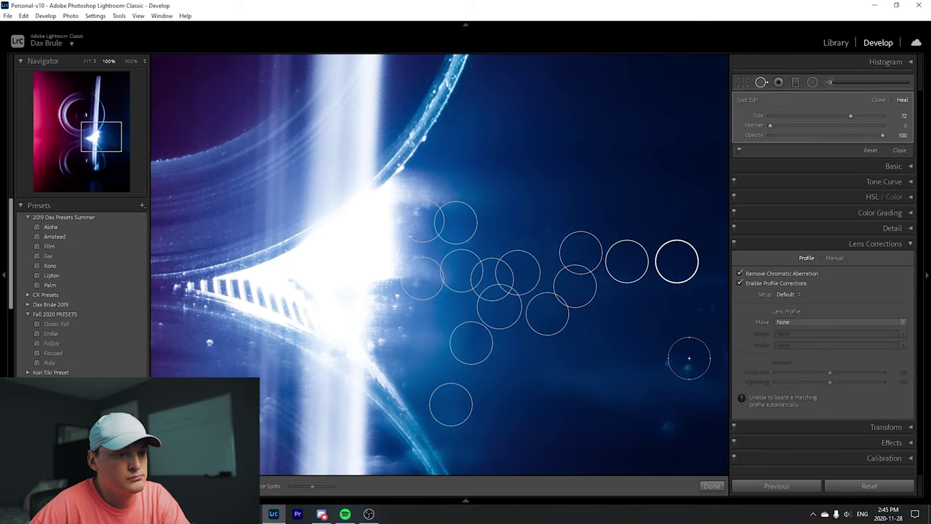
left_click(688, 357)
left_click_drag(685, 368, 603, 372)
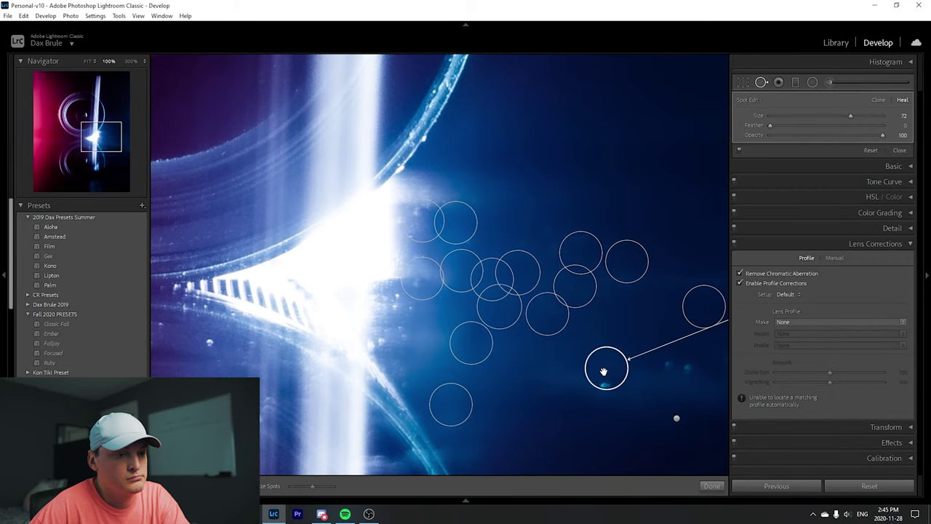
left_click(710, 487)
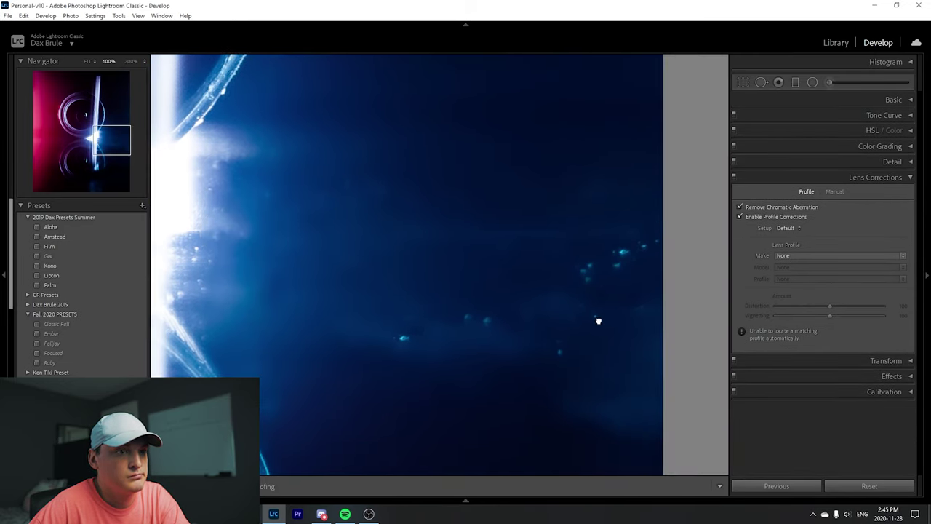
Heal two more specks on the right side of the blue area
left_click(760, 83)
left_click(509, 314)
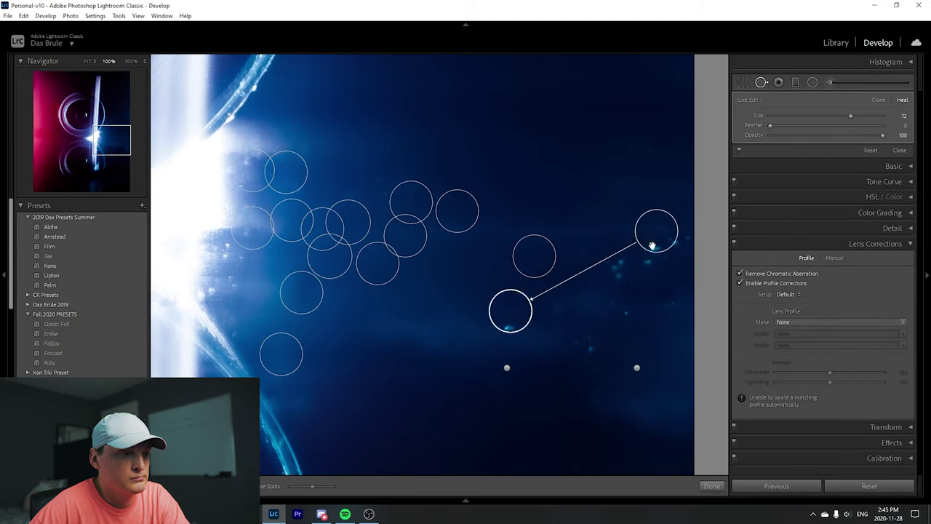
scroll(595, 347, "up", 2)
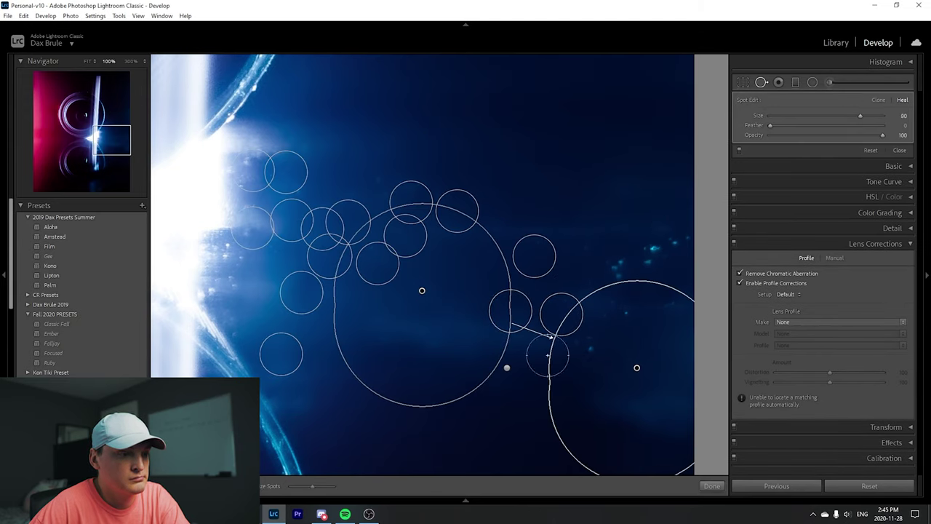
left_click(624, 269)
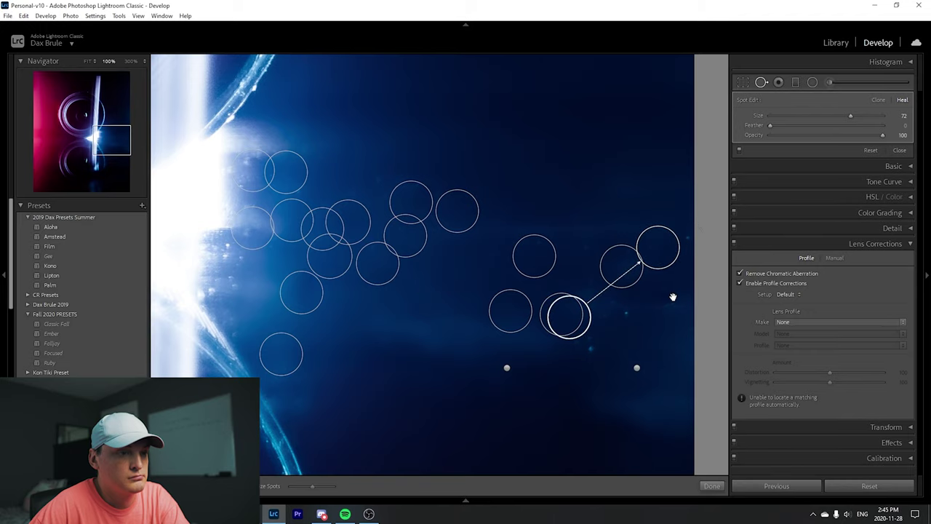
scroll(673, 297, "up", 2)
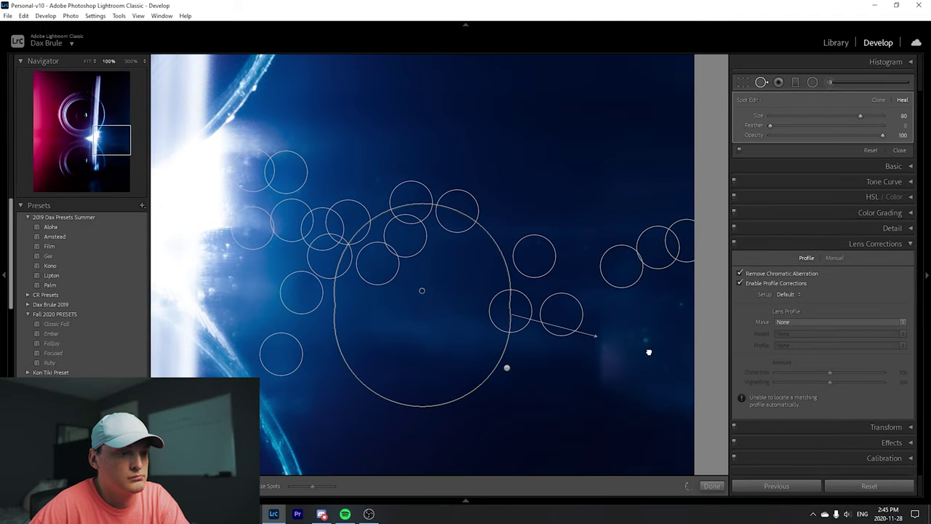
left_click(711, 485)
Heal two specks in the lower-left purple area, then fit the photo and expand Basic
left_click_drag(385, 327, 581, 374)
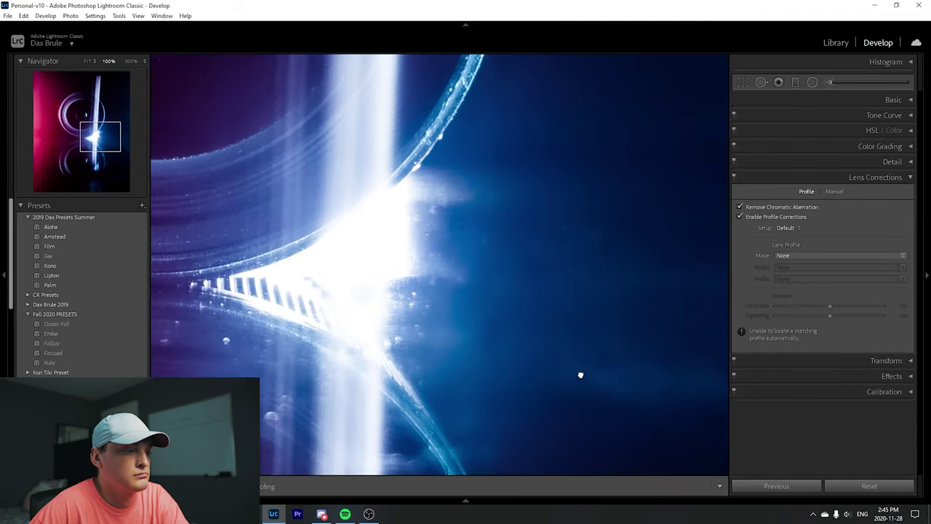
left_click(762, 82)
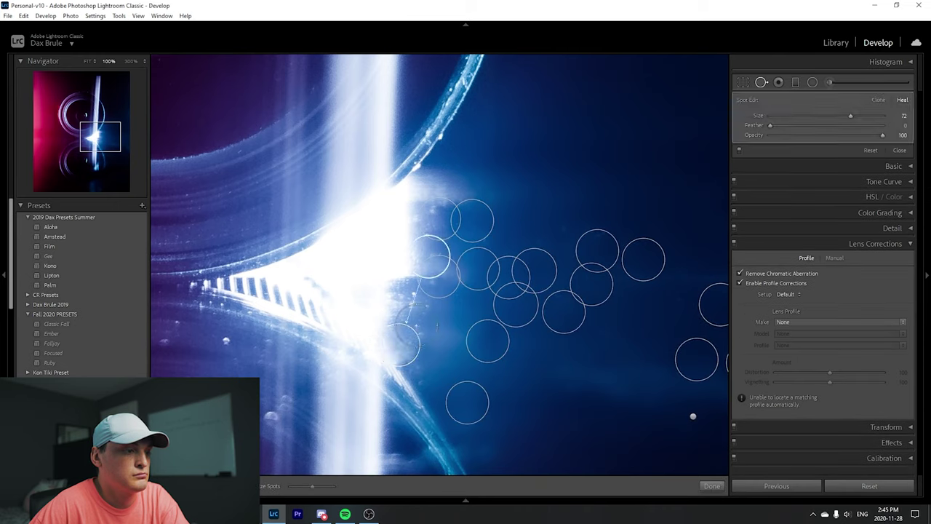
left_click(442, 247)
left_click(228, 335)
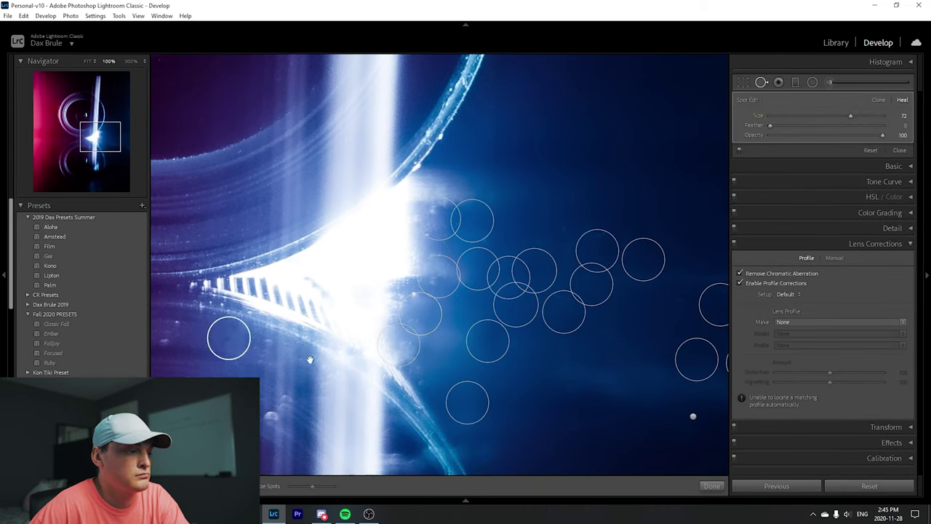
left_click(249, 352)
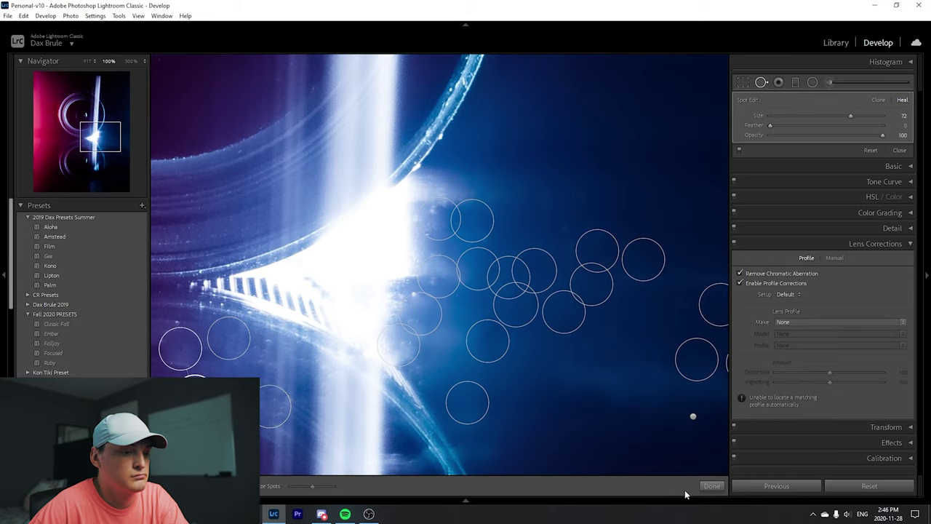
left_click(711, 485)
left_click(570, 389)
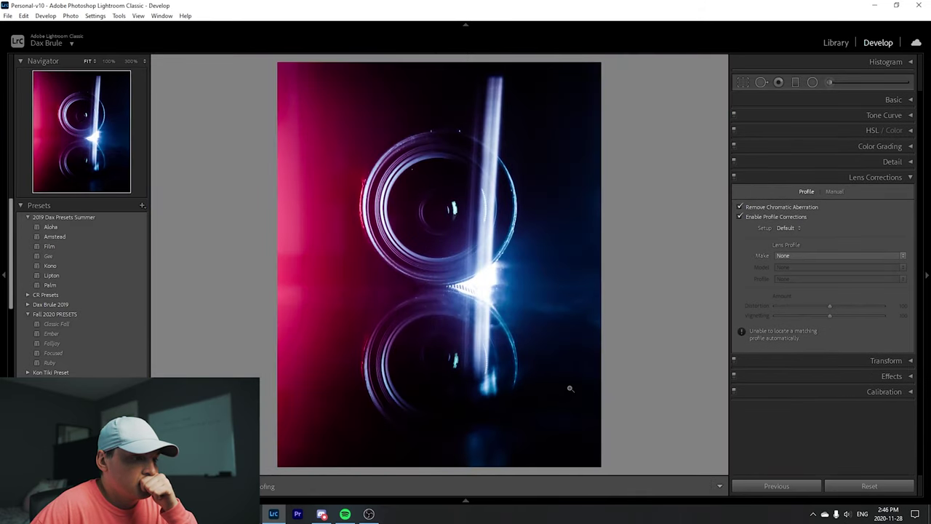
left_click(887, 99)
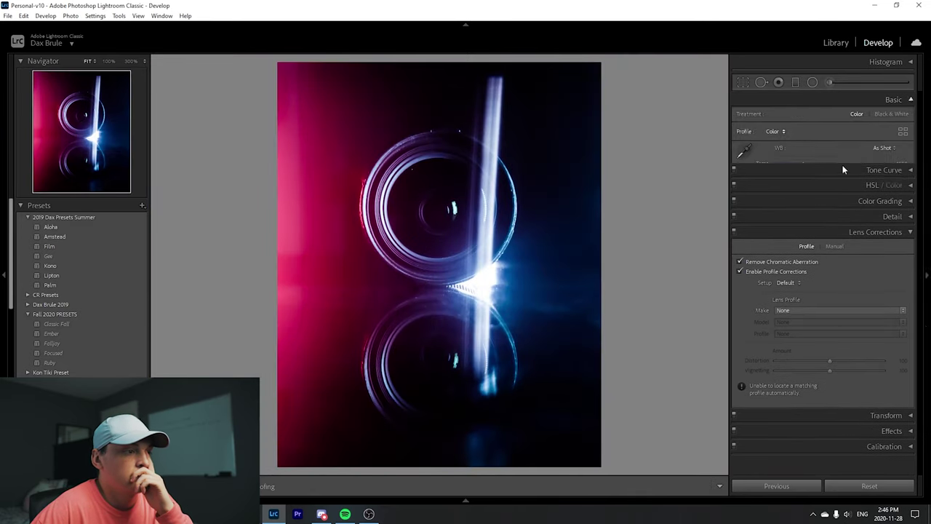
Set Exposure to -1.02 and Whites to +71, undoing a trial brush stroke
left_click_drag(818, 200, 859, 226)
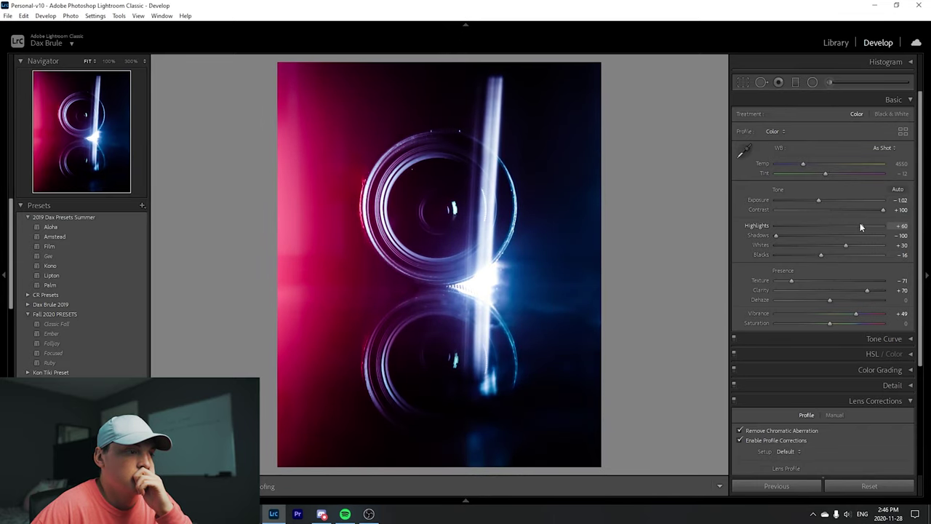
left_click_drag(860, 249, 868, 248)
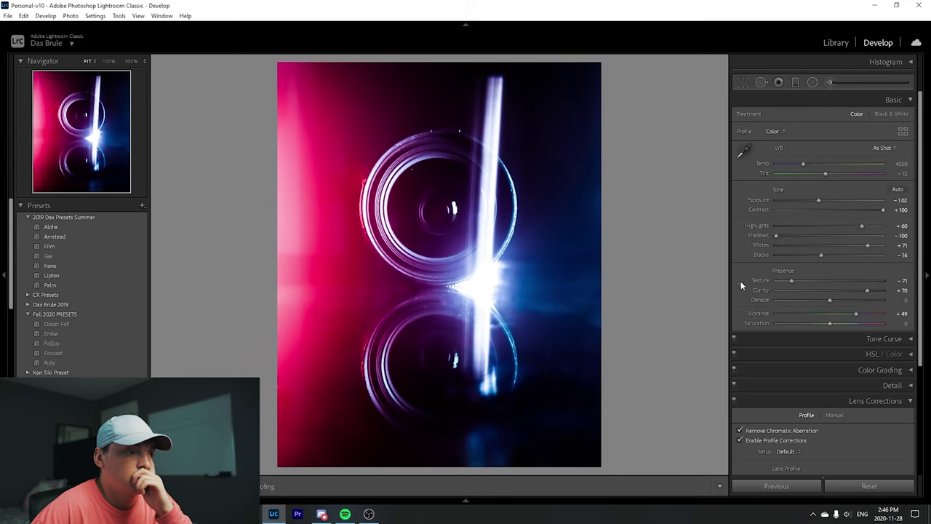
left_click(813, 82)
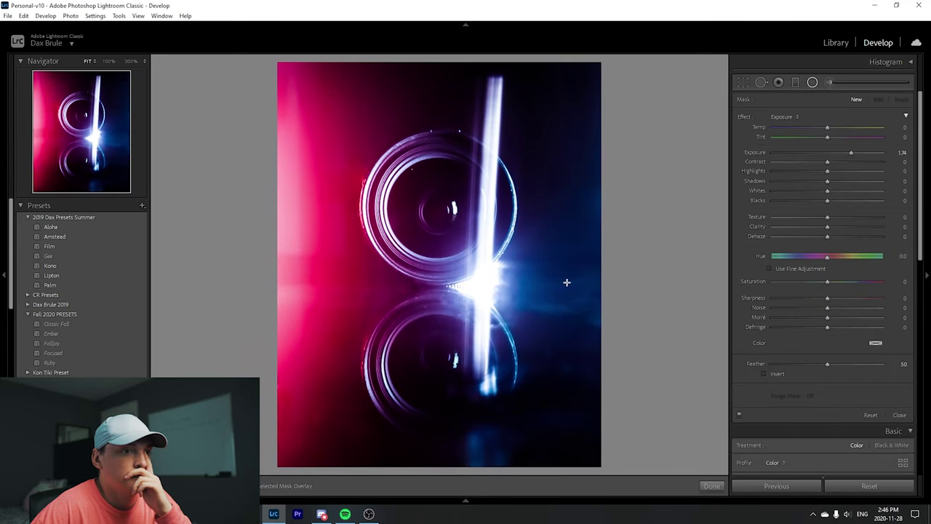
left_click(829, 82)
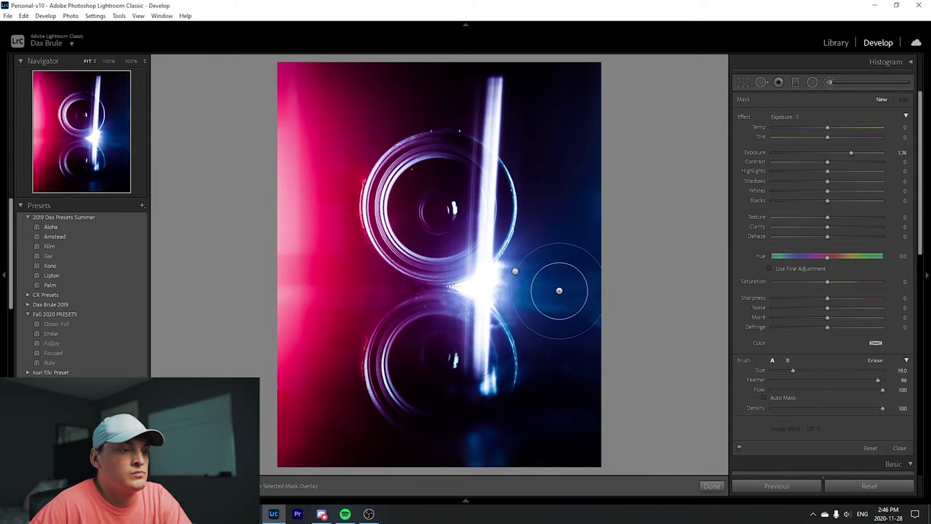
left_click_drag(515, 274, 565, 297)
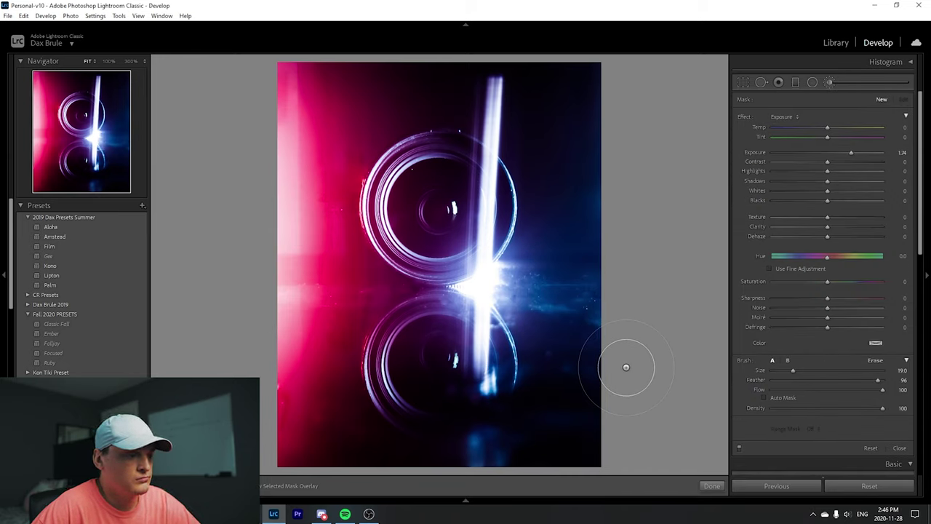
key("ctrl+z")
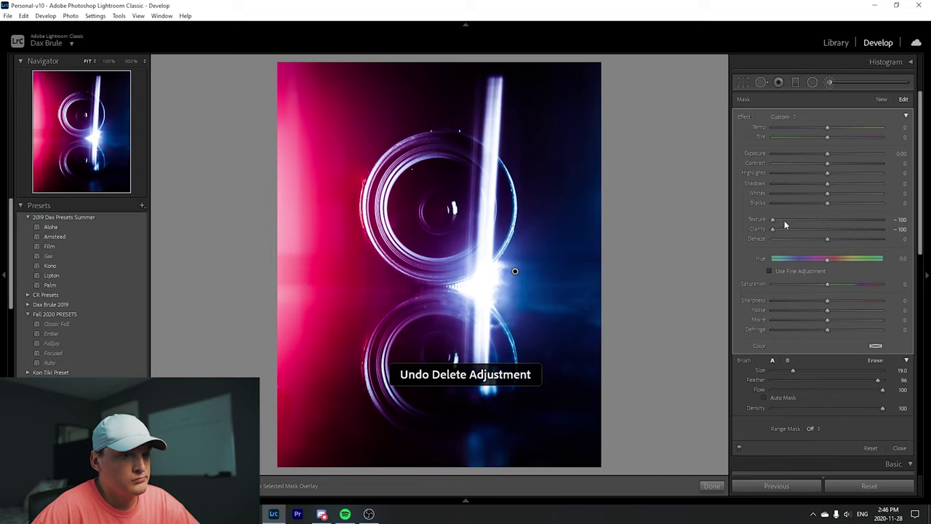
Set the flare brush's Clarity and Texture to -100 and zoom to 100% on the ring gap
double_click(778, 231)
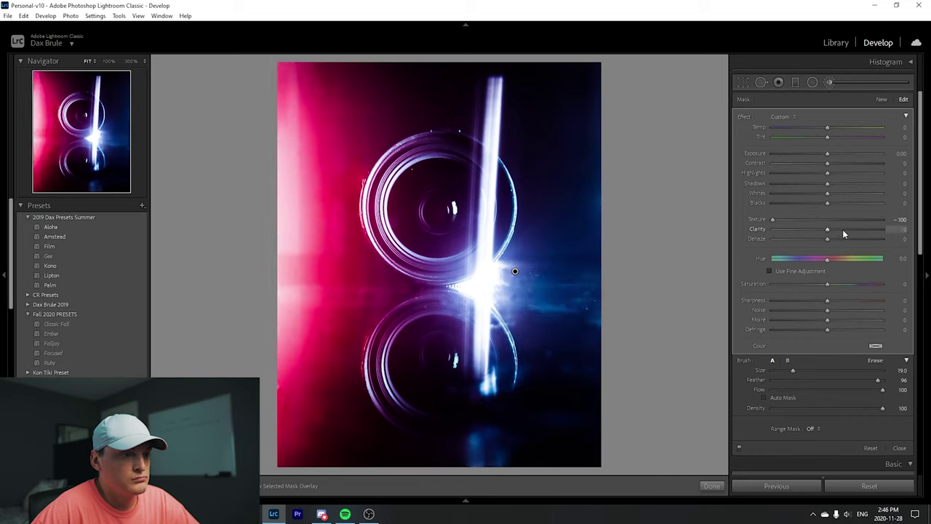
left_click_drag(801, 232, 744, 234)
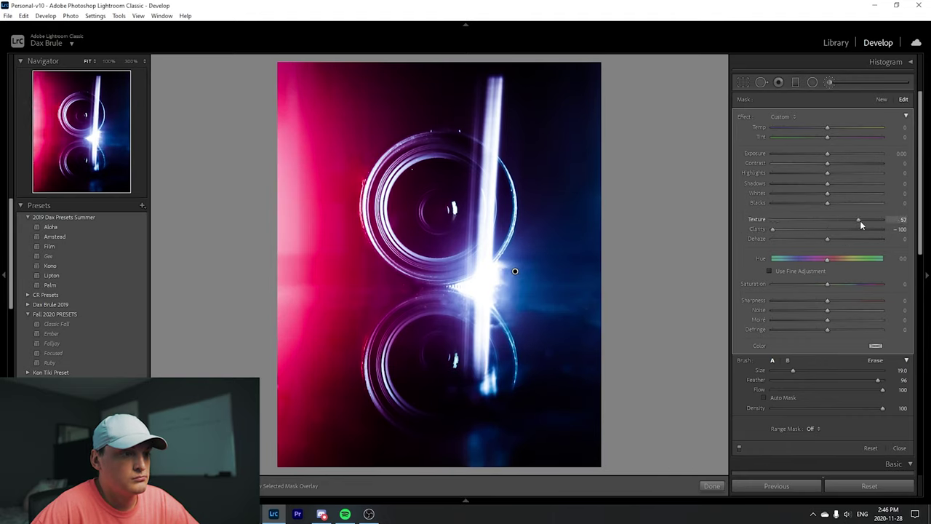
left_click_drag(801, 219, 760, 220)
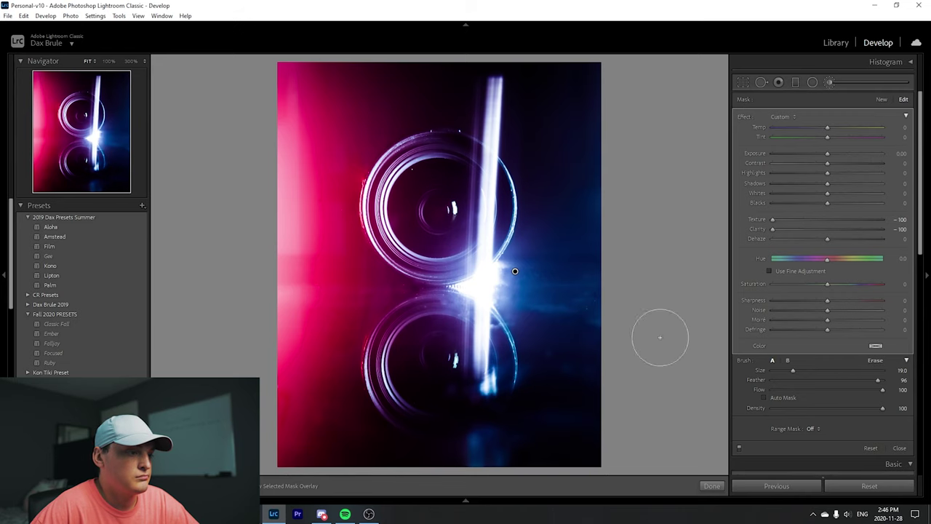
left_click(710, 485)
left_click(407, 289)
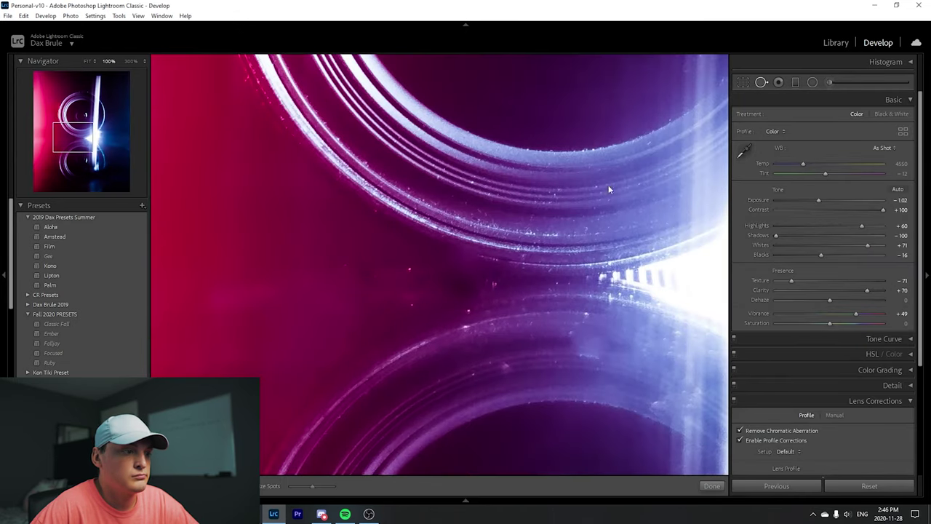
Undo the accidental Paste Settings, finish spot healing, fit the photo and show Color Grading
key("q")
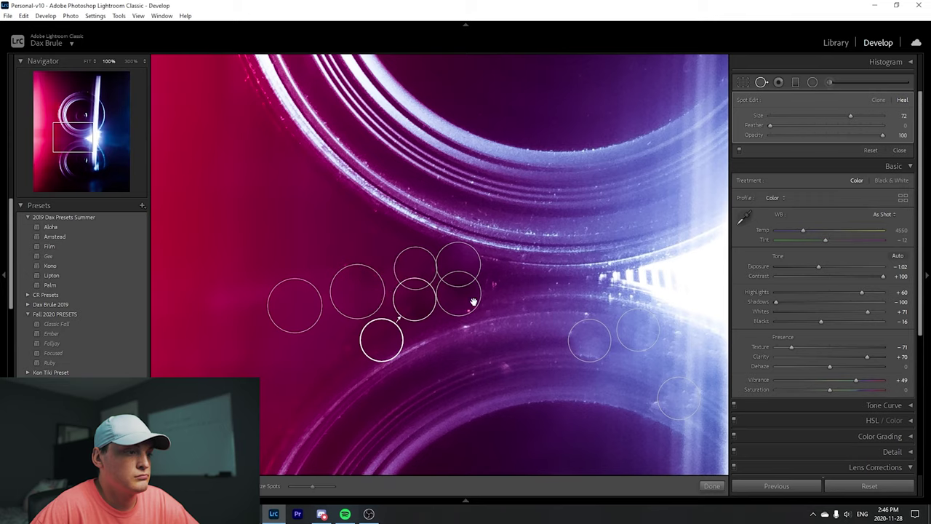
left_click(790, 489)
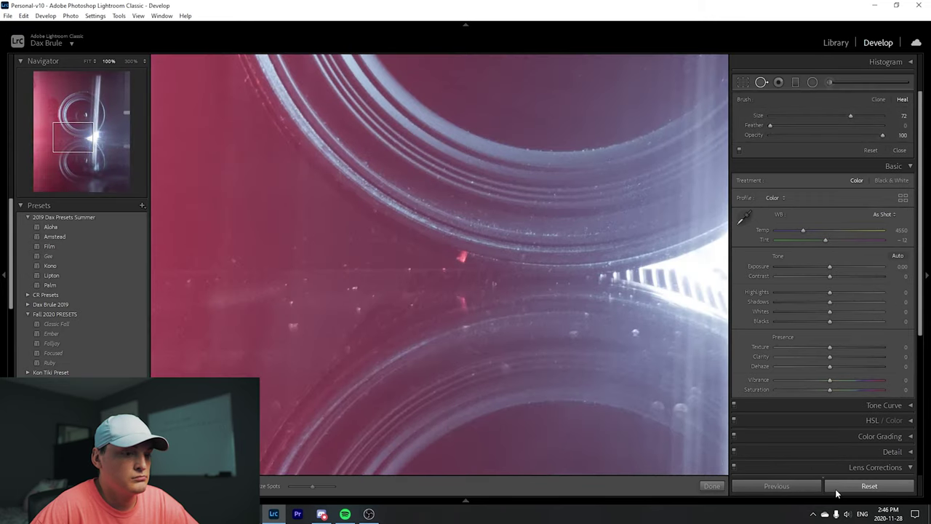
key("ctrl+z")
left_click(710, 486)
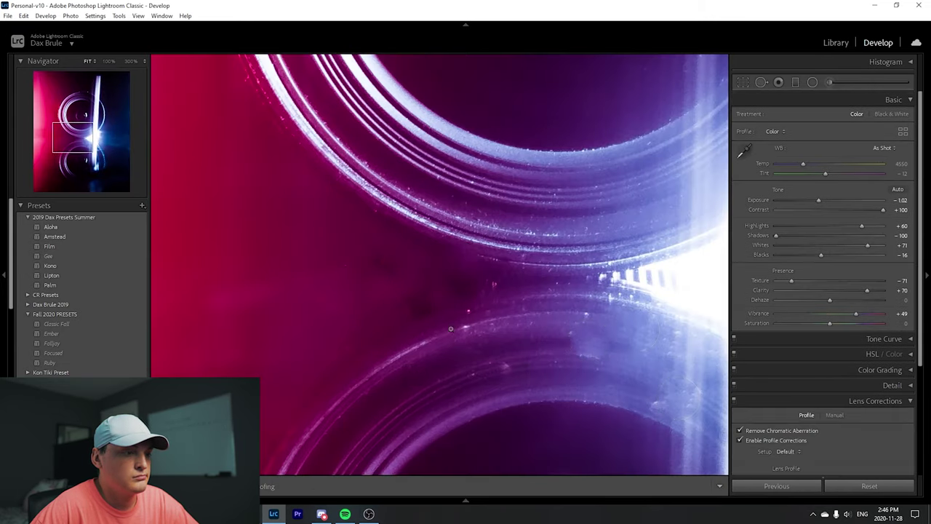
left_click(450, 329)
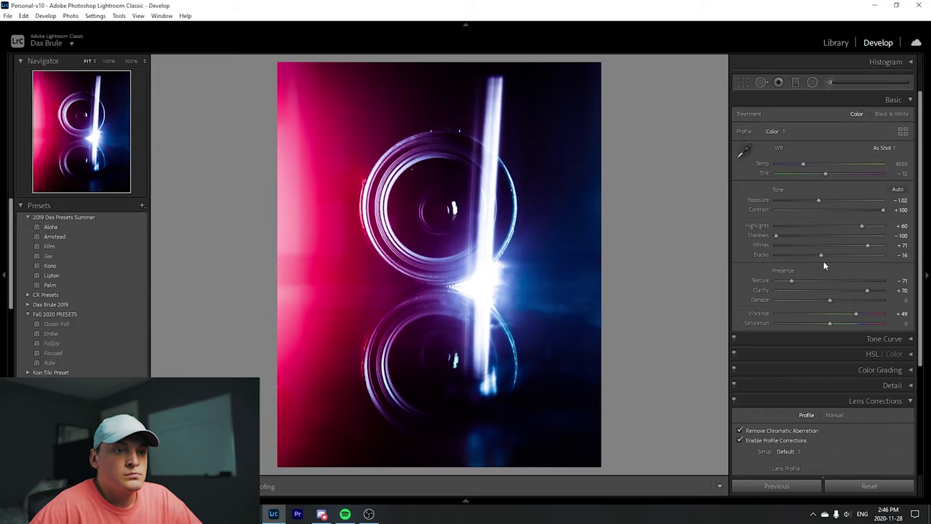
left_click(858, 100)
left_click(891, 146)
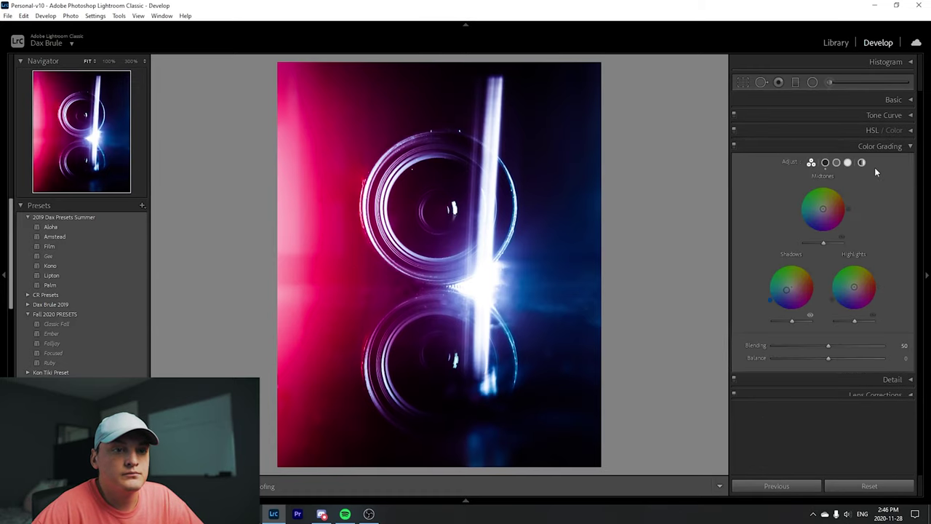
Boost saturation of the blue light, purple and pink left edge with the targeted tool
left_click(901, 130)
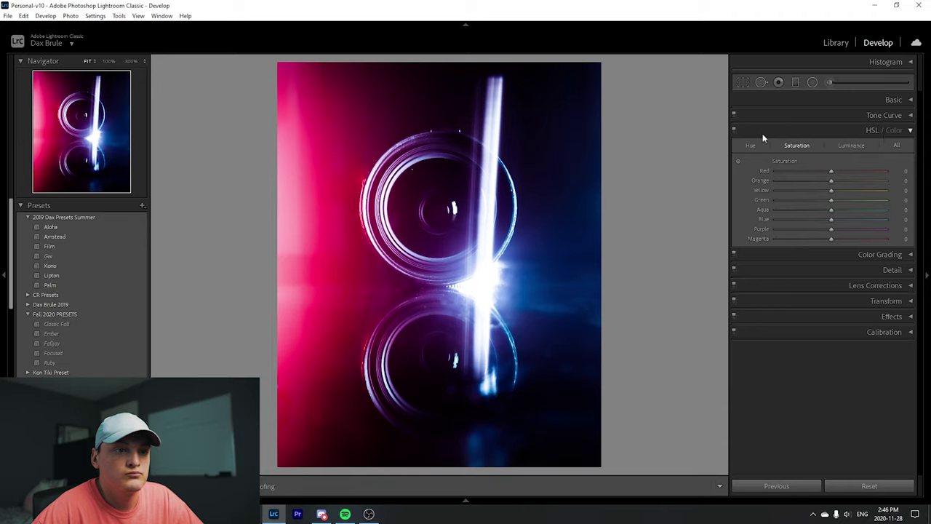
left_click(737, 159)
left_click_drag(560, 291, 560, 247)
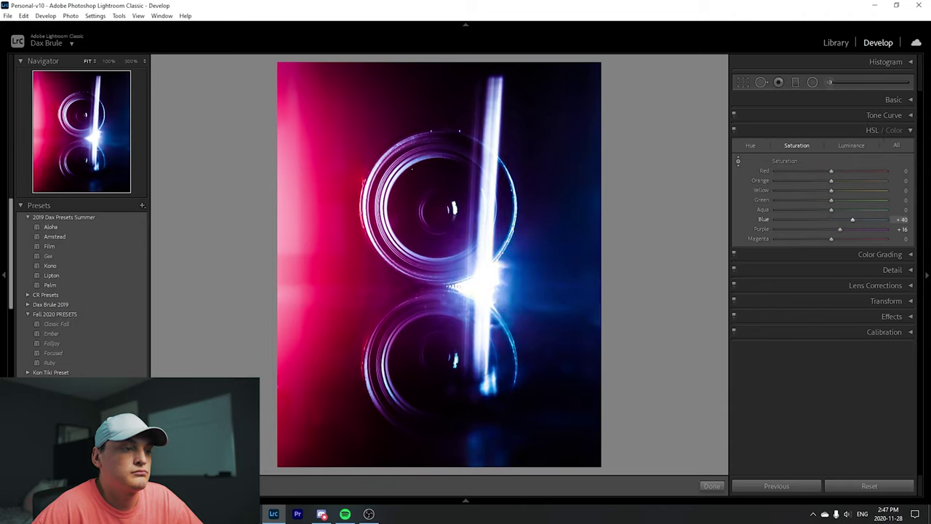
left_click_drag(508, 277, 528, 270)
left_click_drag(305, 240, 306, 196)
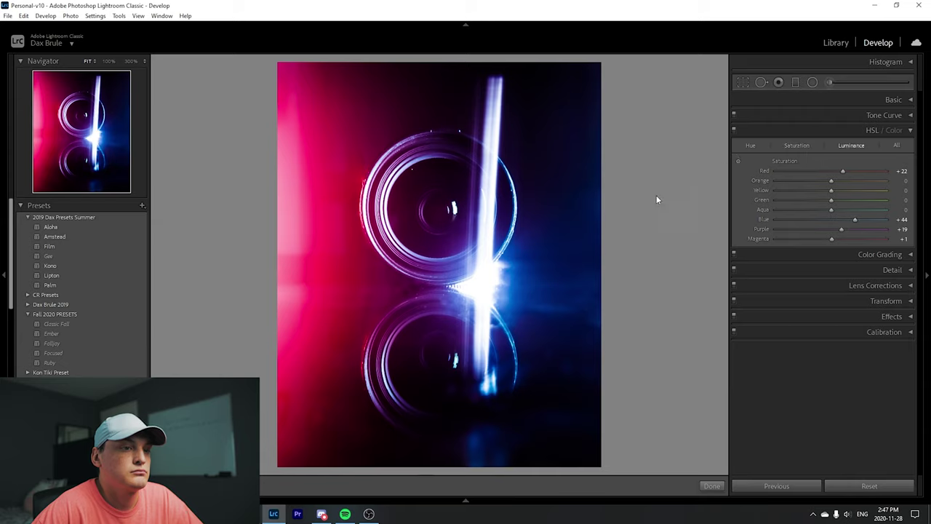
Darken the luminance of the blue areas and the pink-red left side
left_click(738, 161)
left_click_drag(509, 277, 509, 298)
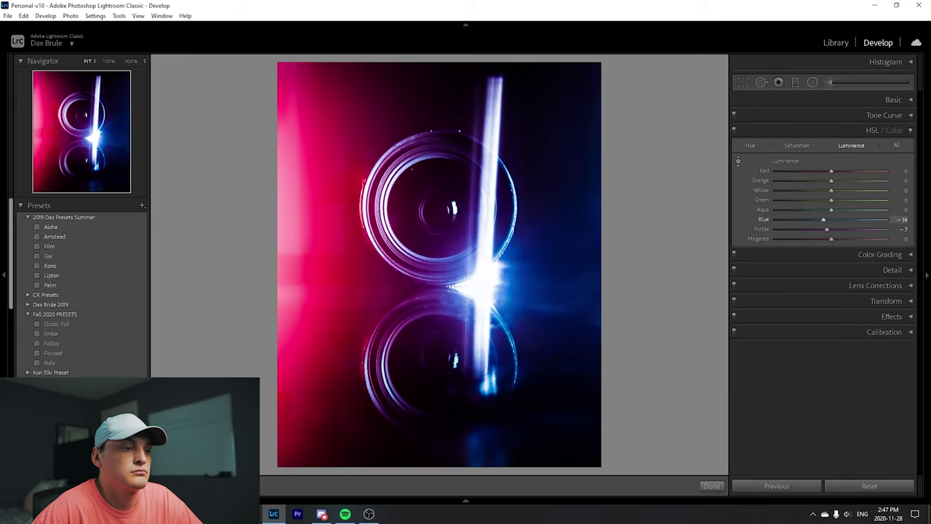
left_click_drag(308, 264, 309, 313)
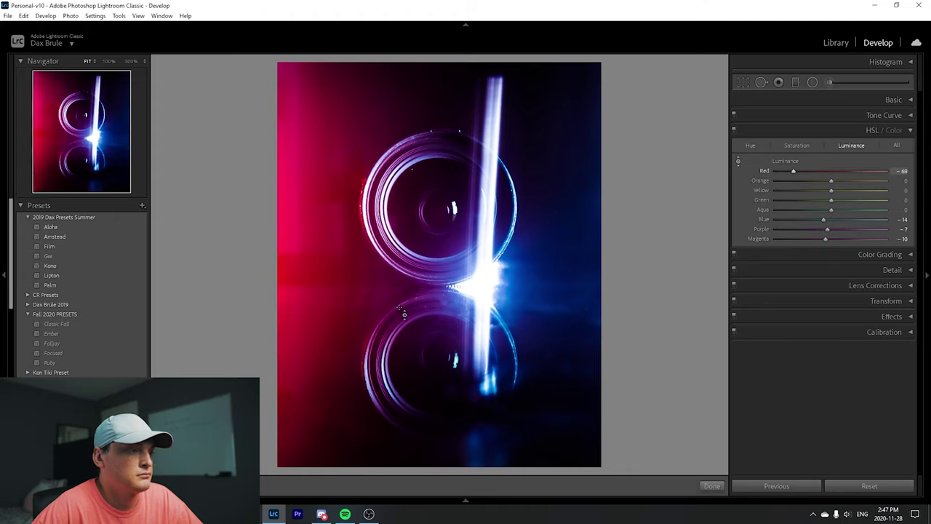
left_click_drag(403, 315, 405, 311)
Try shifting the blue light's hue toward cyan and purple, undoing both
left_click(750, 146)
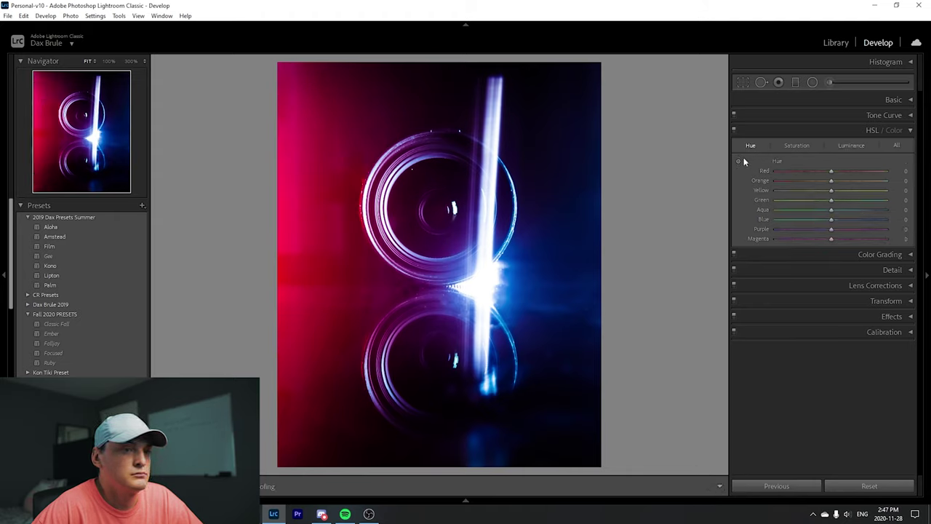
left_click_drag(513, 284, 513, 335)
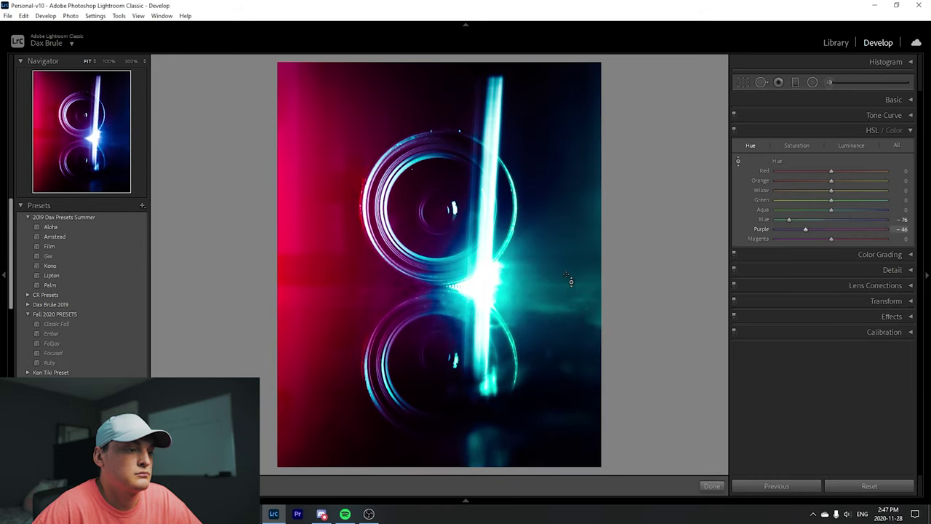
key("ctrl+z")
left_click(309, 230)
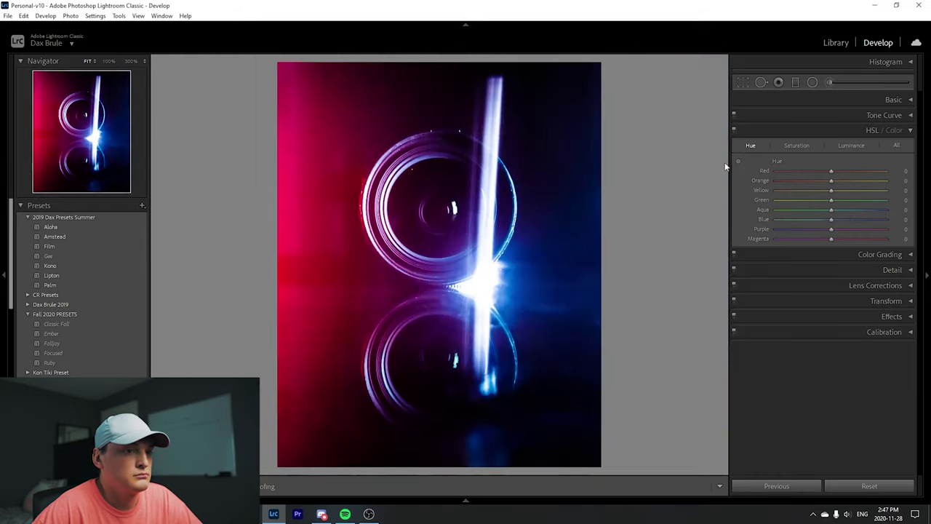
left_click(739, 163)
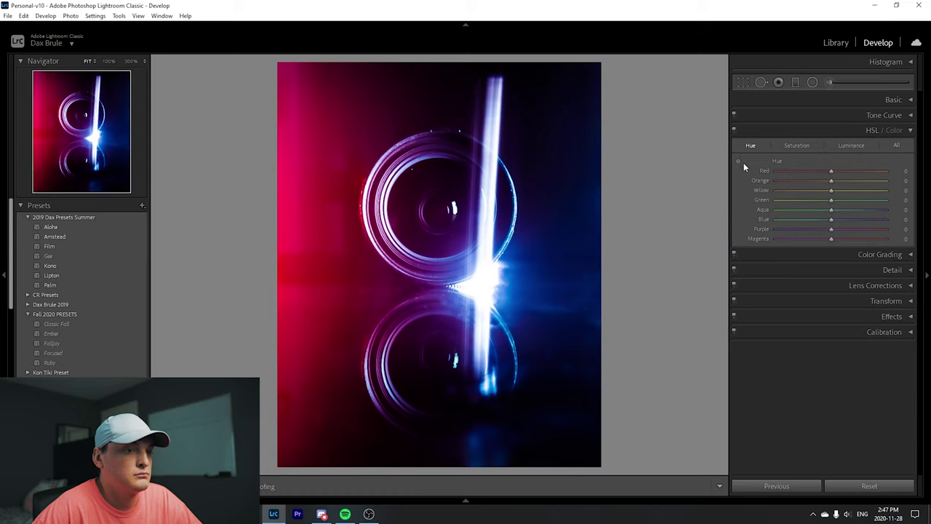
mouse_move(512, 306)
left_mouse_down()
mouse_move(513, 284)
mouse_move(559, 328)
left_mouse_up()
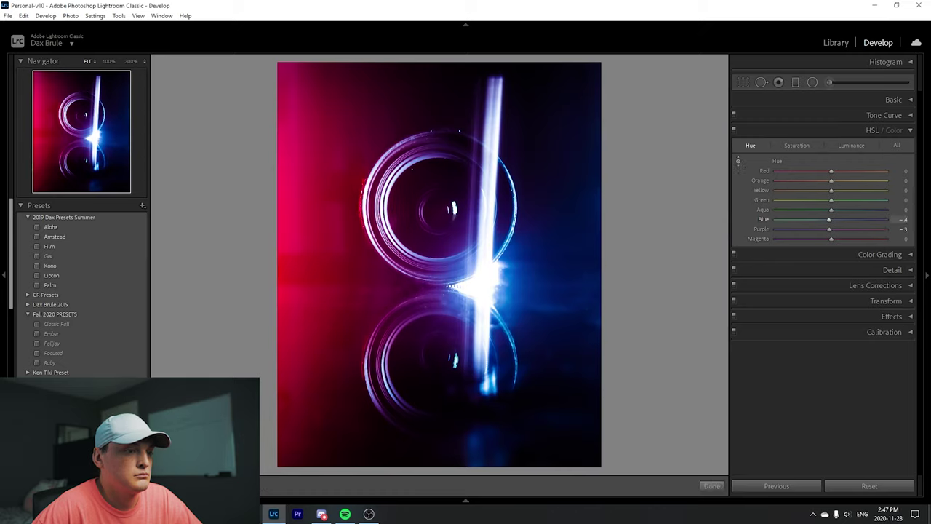
key("ctrl+z")
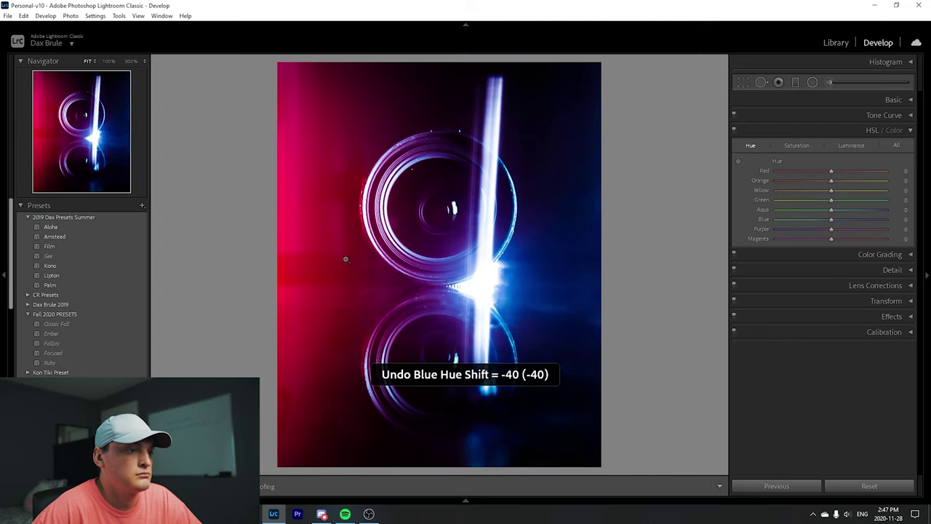
Shift the red hue to +13 (Magenta -2) and collapse the HSL and grading panels
left_click(736, 160)
left_click_drag(313, 291, 312, 265)
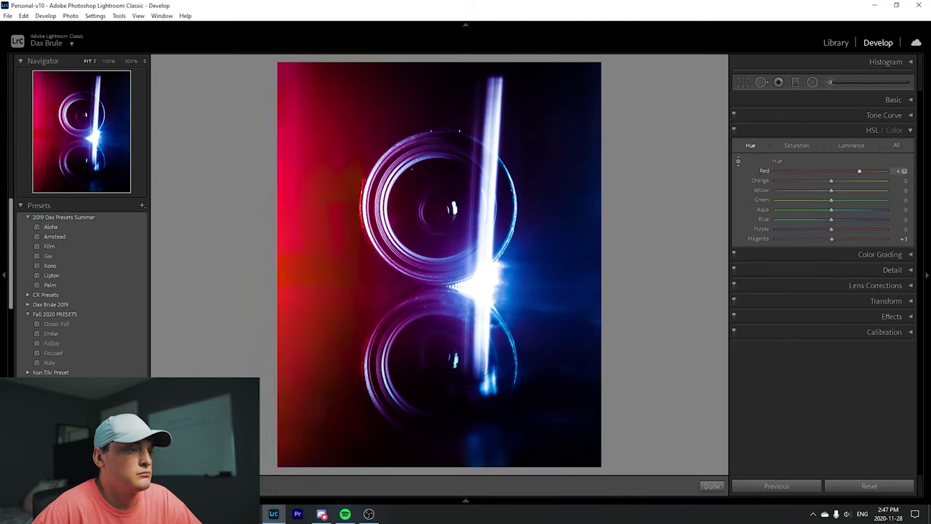
left_click_drag(506, 368, 507, 365)
left_click(709, 487)
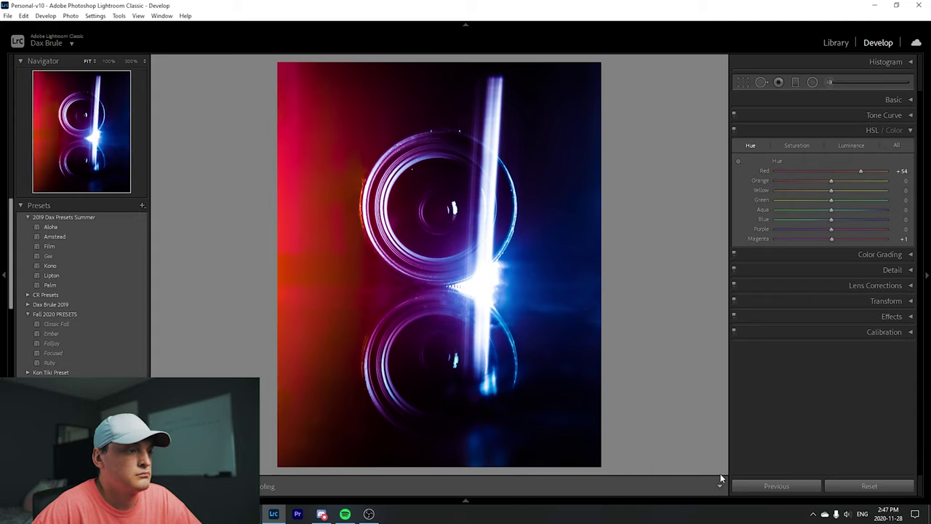
left_click(737, 161)
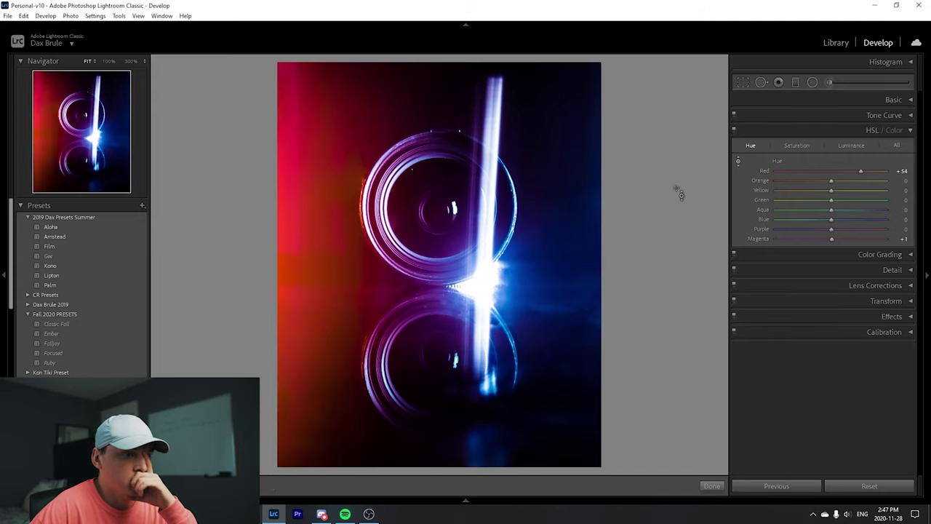
left_click_drag(292, 269, 292, 298)
left_click(704, 489)
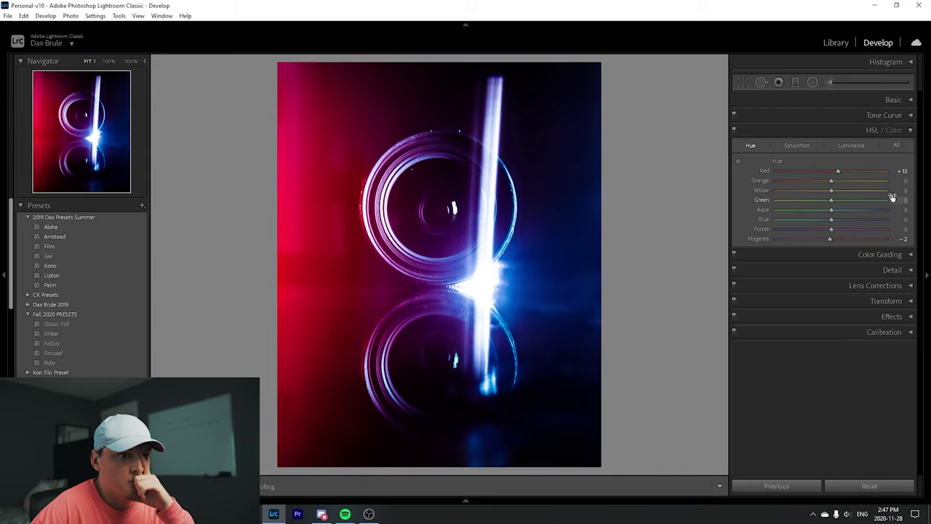
left_click(906, 131)
left_click(885, 147)
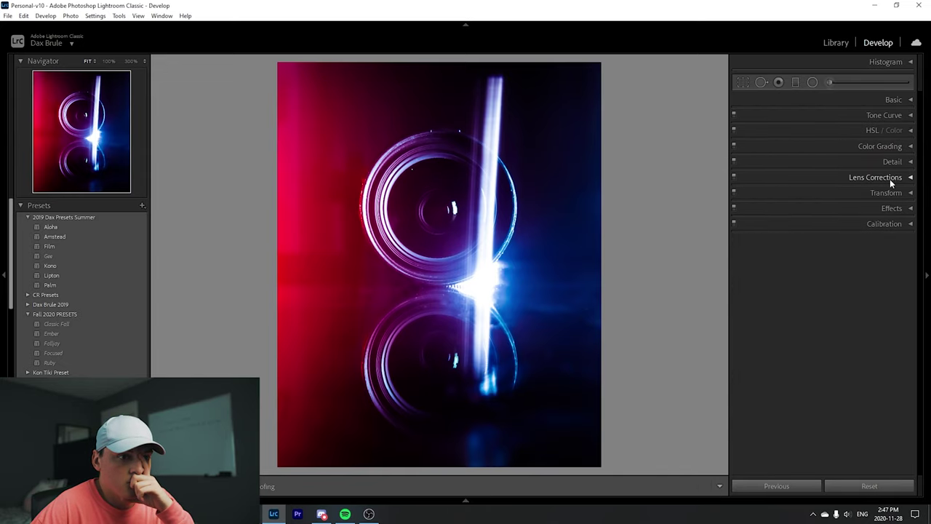
Set Grain Amount to 0 and a -23 Post-Crop Vignette in Effects
left_click(880, 208)
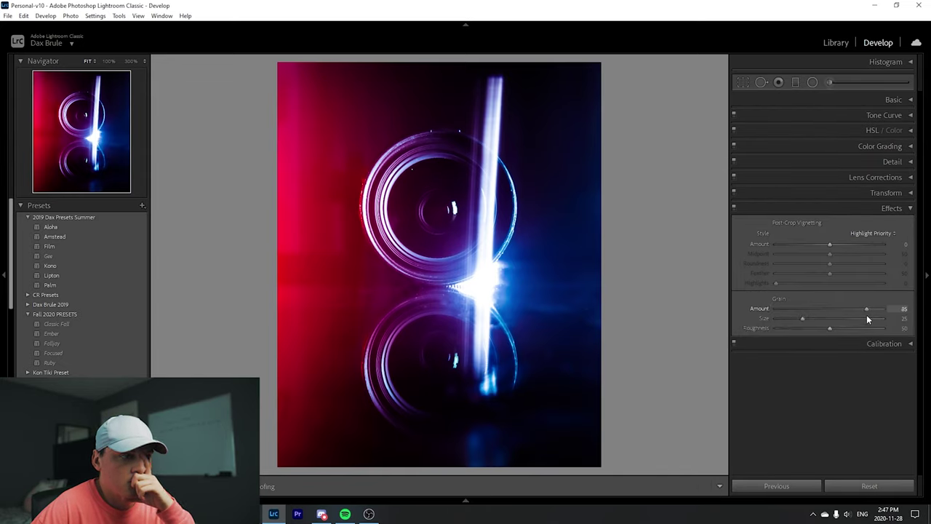
left_click_drag(820, 310, 769, 322)
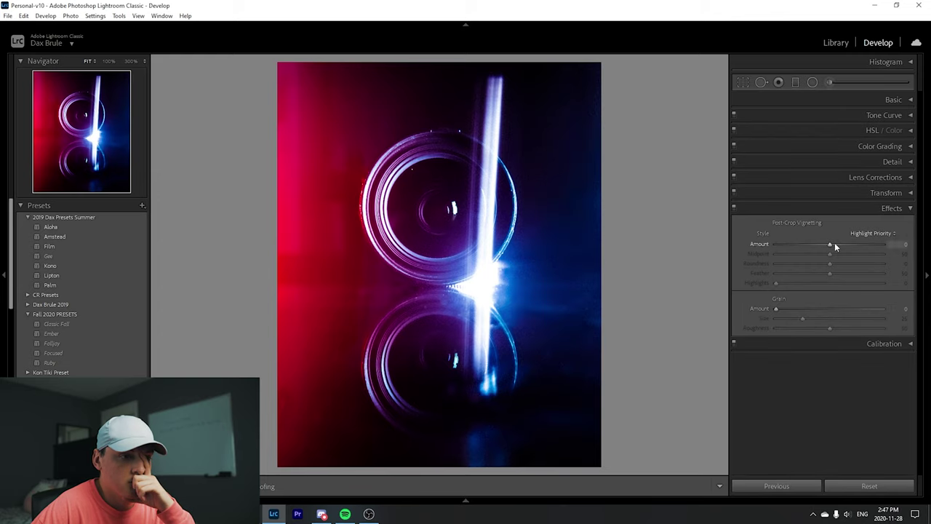
mouse_move(834, 242)
left_mouse_down()
mouse_move(808, 243)
mouse_move(828, 257)
left_mouse_up()
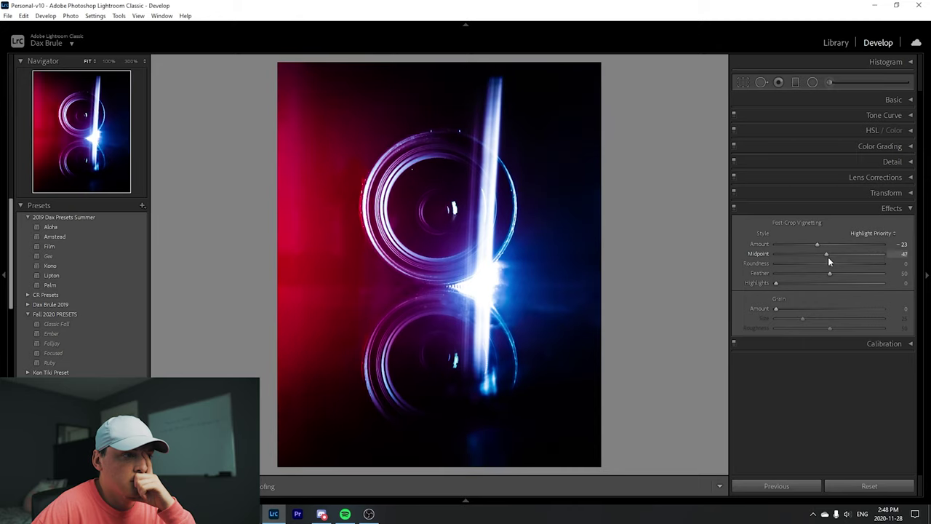
Lower Highlights to +56 in the Basic panel
left_click(875, 99)
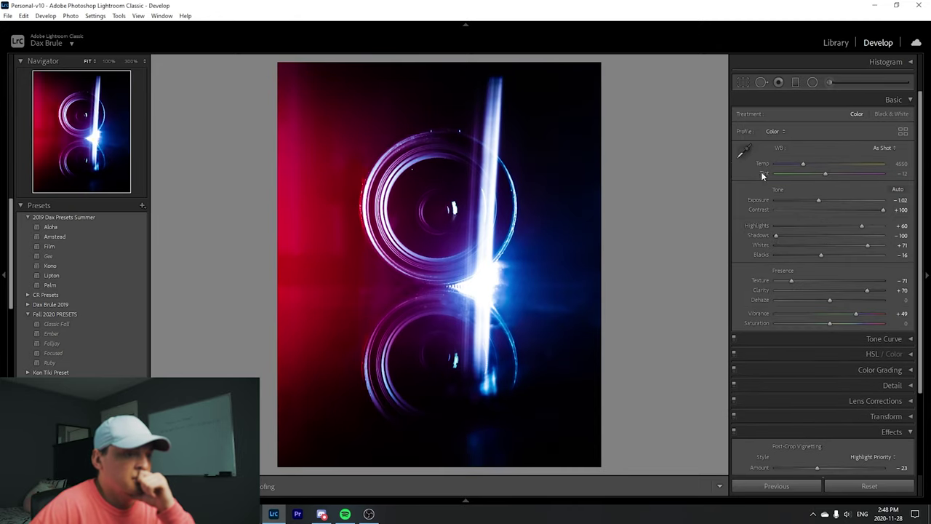
left_click_drag(861, 225, 847, 230)
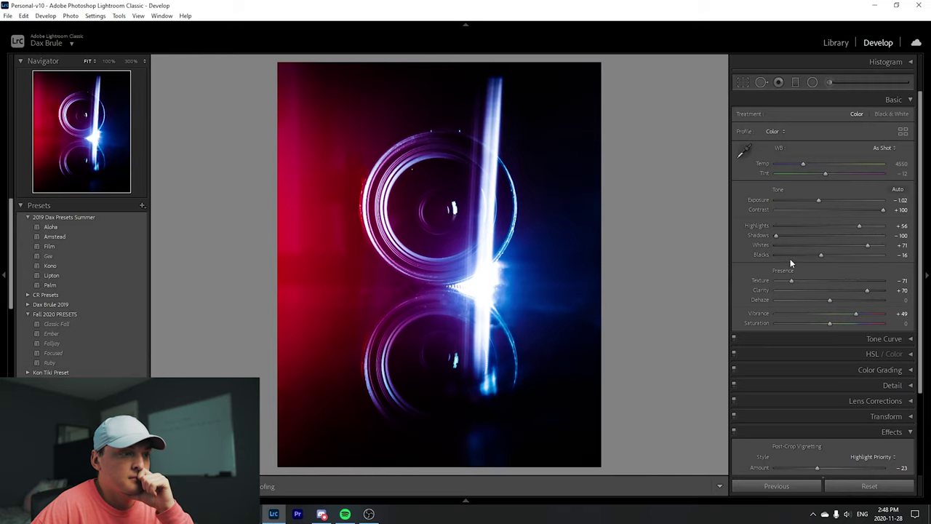
left_click(453, 209)
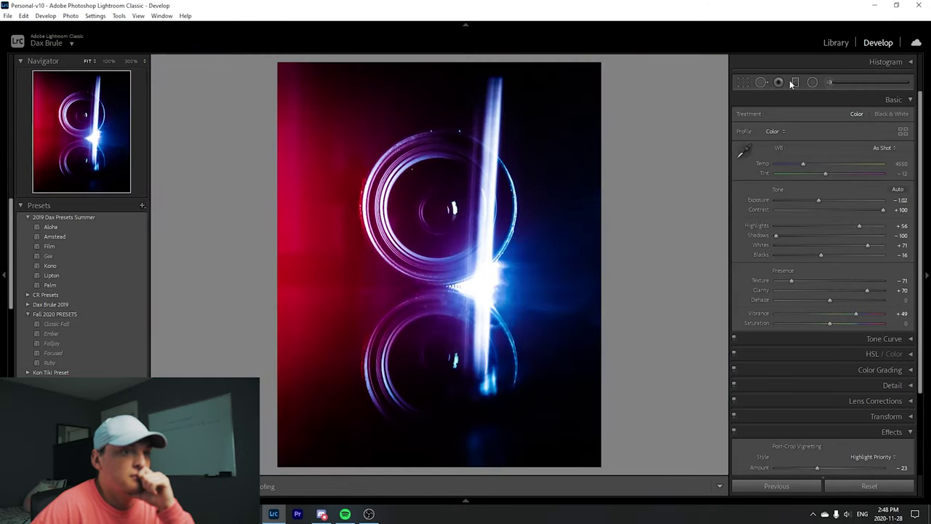
left_click(812, 81)
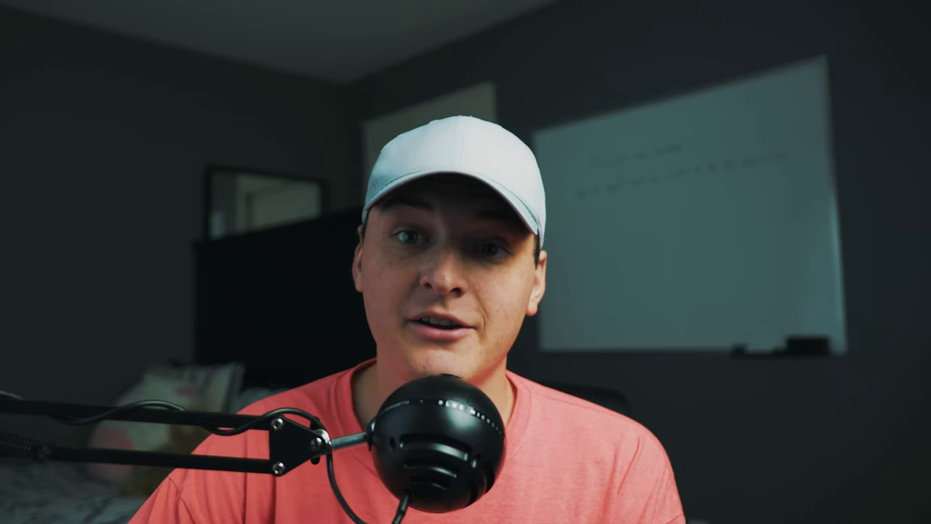